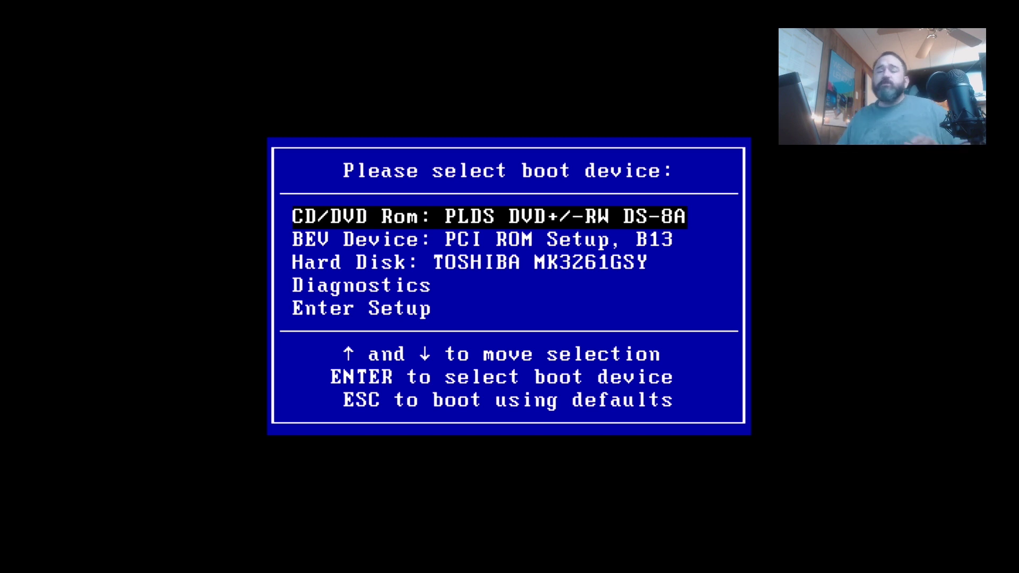
Step: Choose Enter Setup from the boot menu to reach the Main page
key(Down)
key(Down)
key(Down)
key(Down)
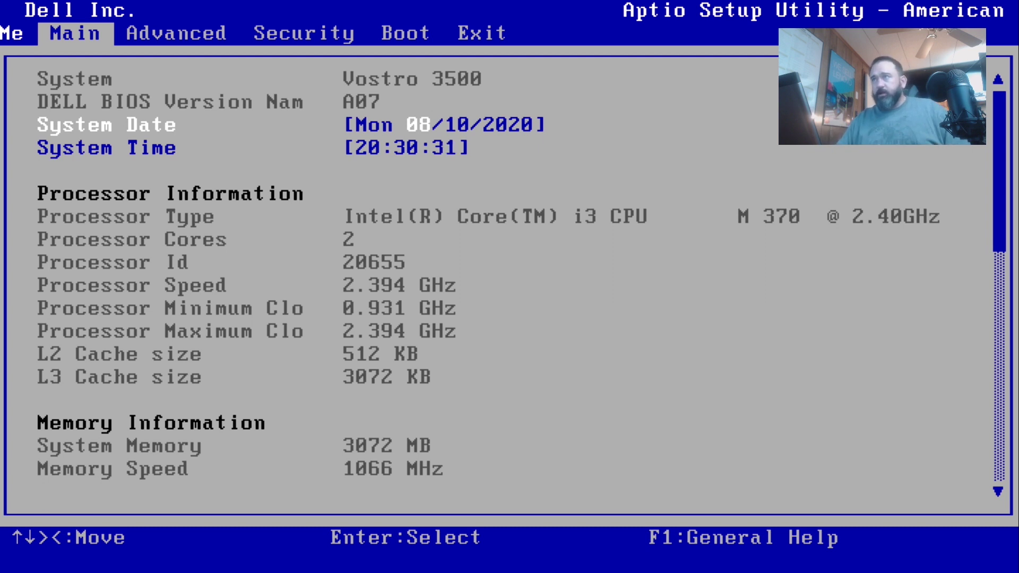
Step: Scroll the Main page past date and time to the processor, memory and device information
key(Down)
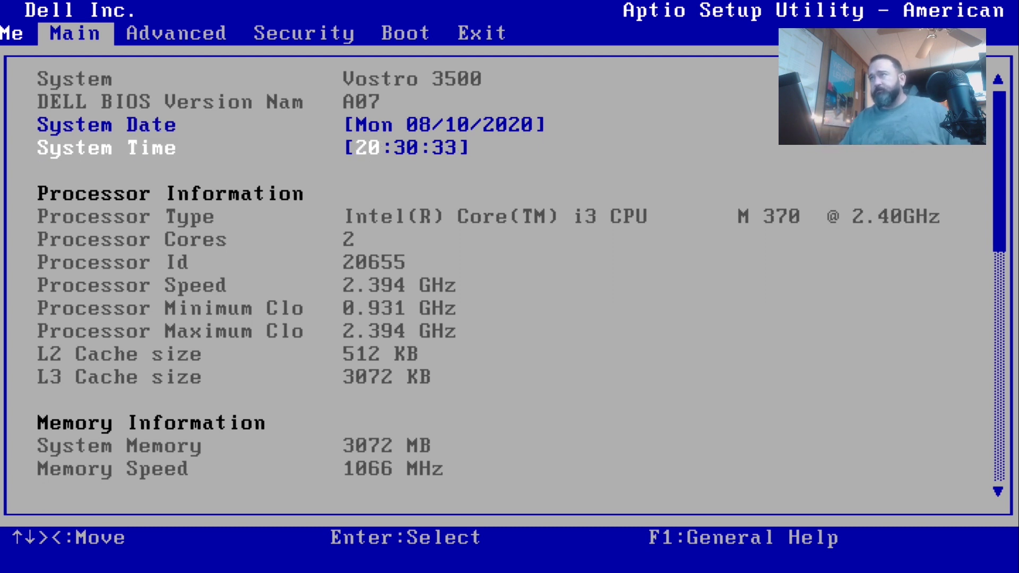
key(Down)
key(Down)
key(Down)
key(Down)
key(Down)
key(Down)
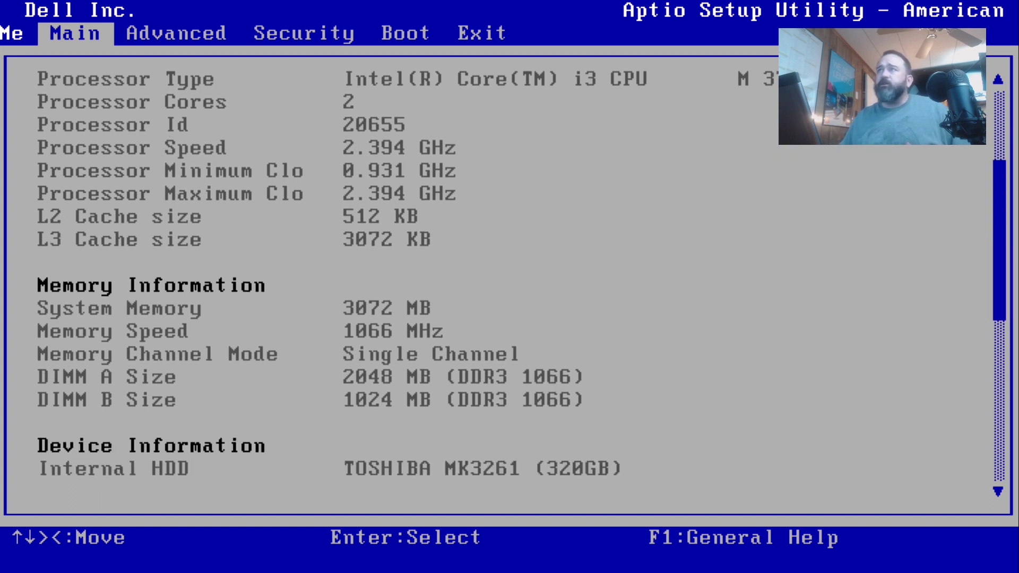
key(Down)
key(Down)
key(Down)
key(Down)
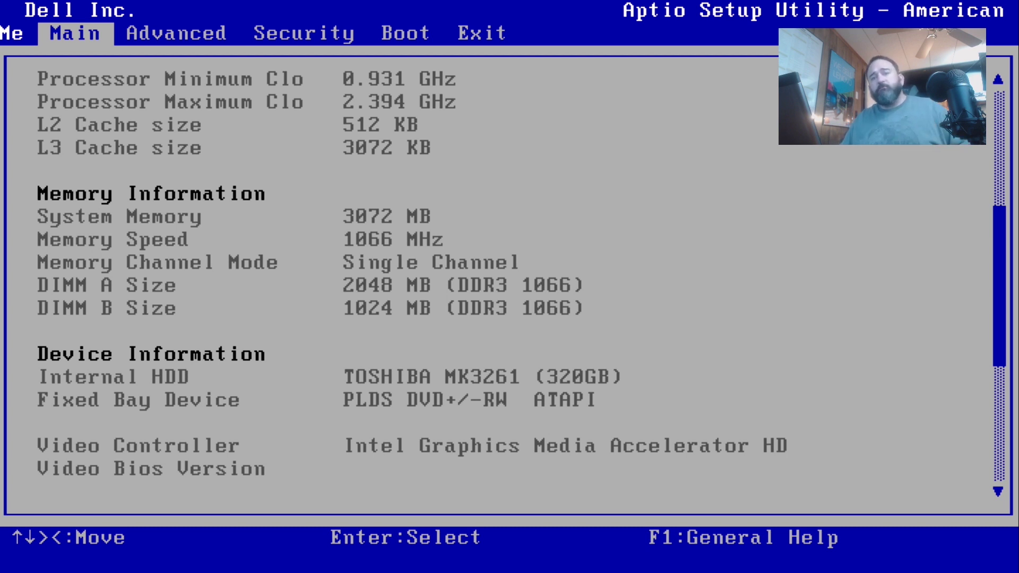
Step: Review video memory, panel type, audio, wireless and AC adapter details, then move to Advanced
key(Down)
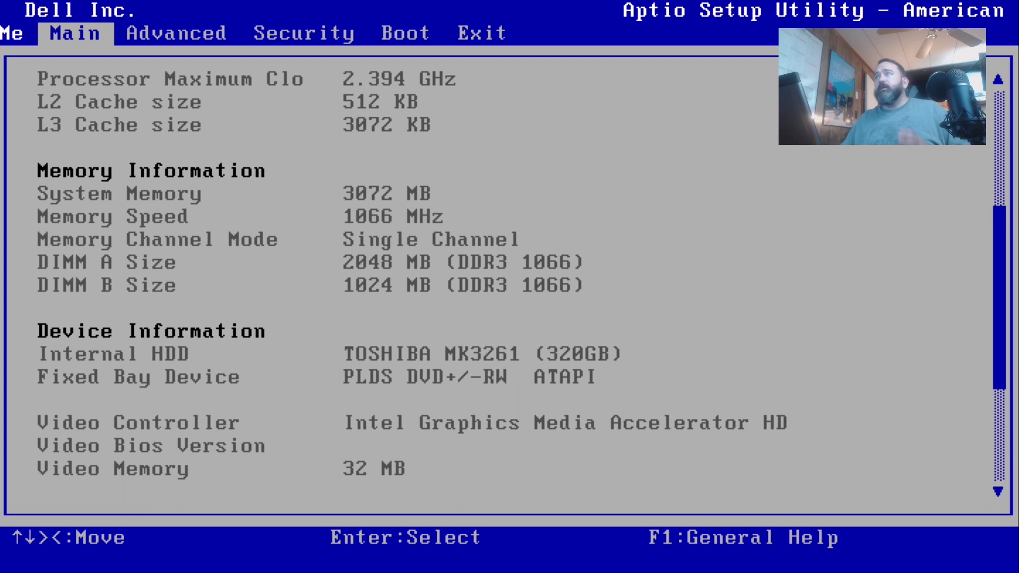
key(Down)
key(Down)
key(Down)
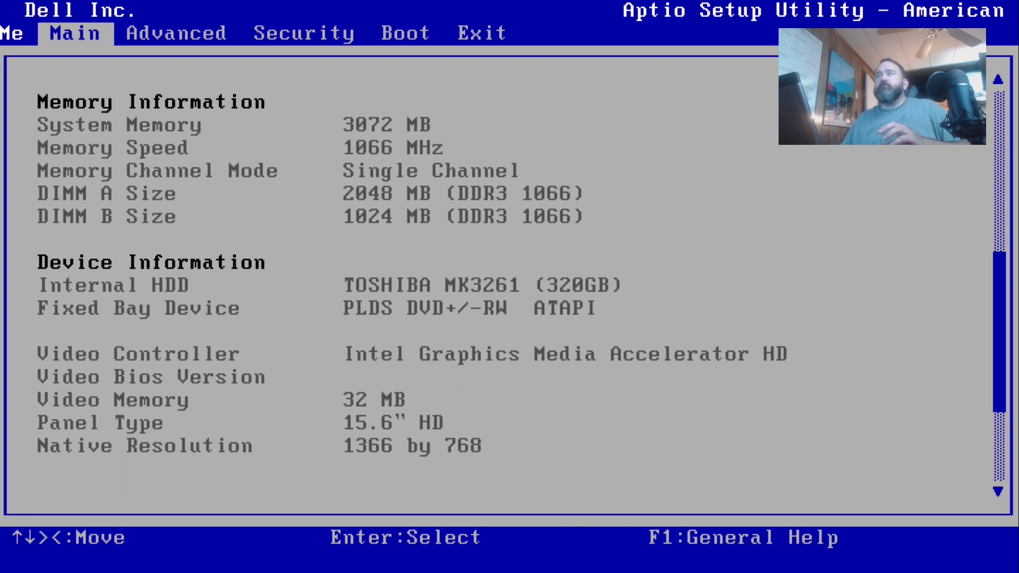
key(Down)
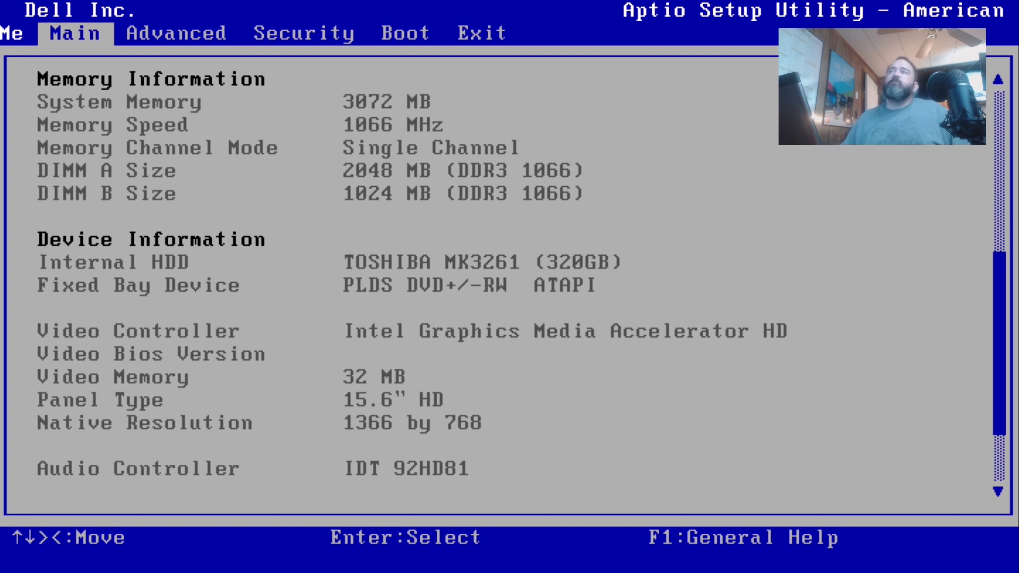
key(Down)
key(Down)
key(Down)
key(Down)
key(Down)
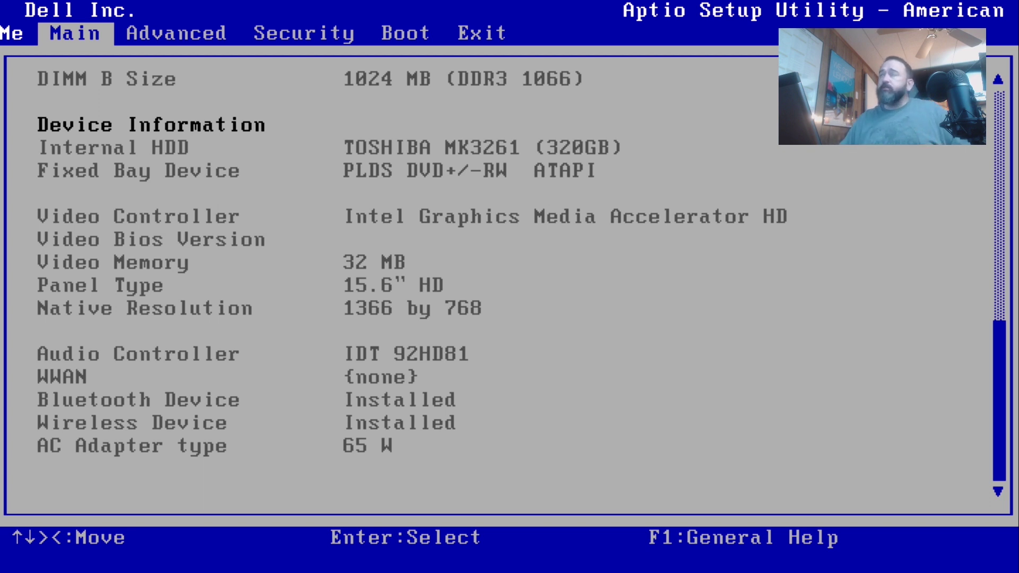
key(Right)
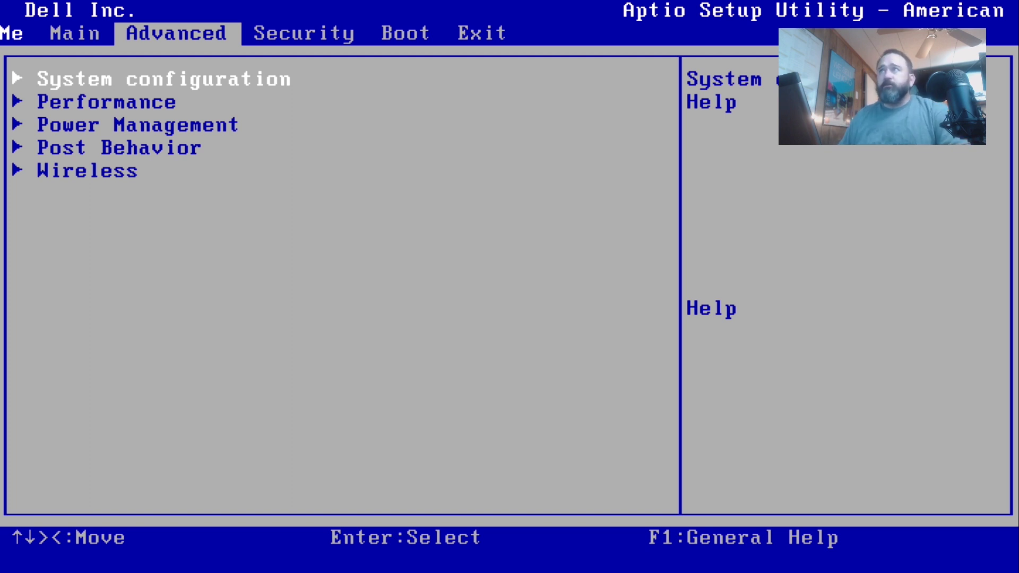
key(Return)
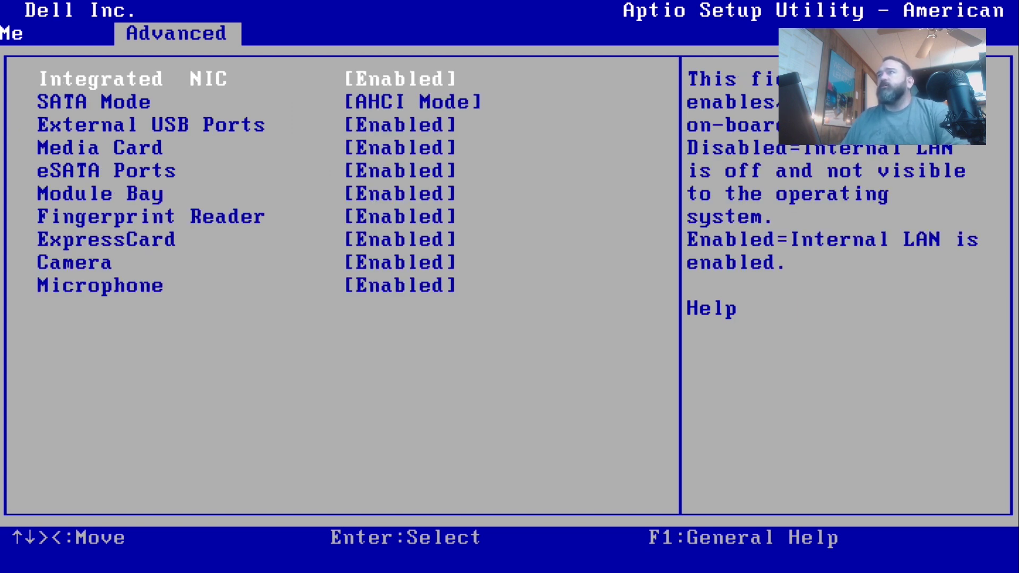
key(Escape)
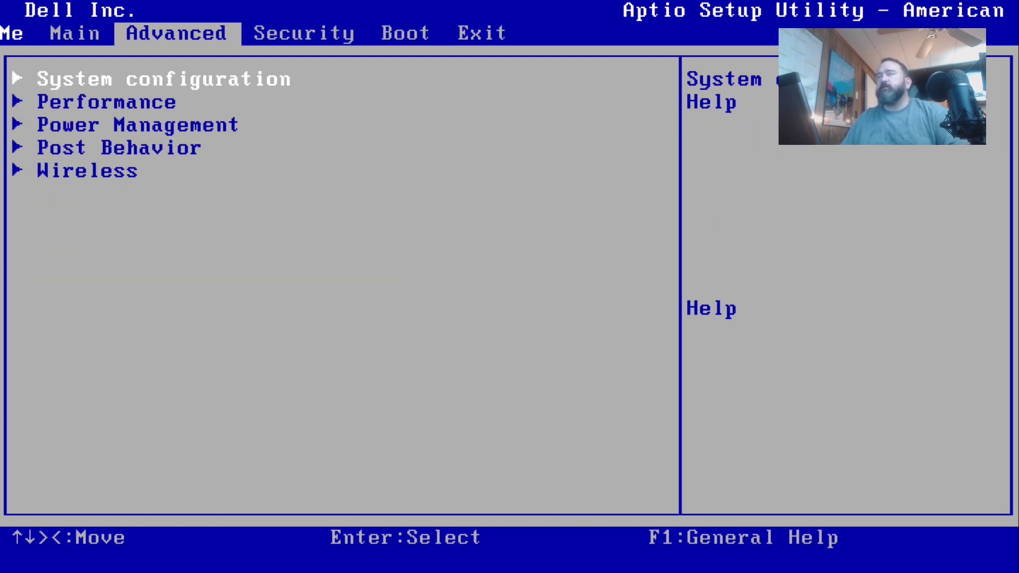
key(Down)
key(Down)
key(Up)
key(Up)
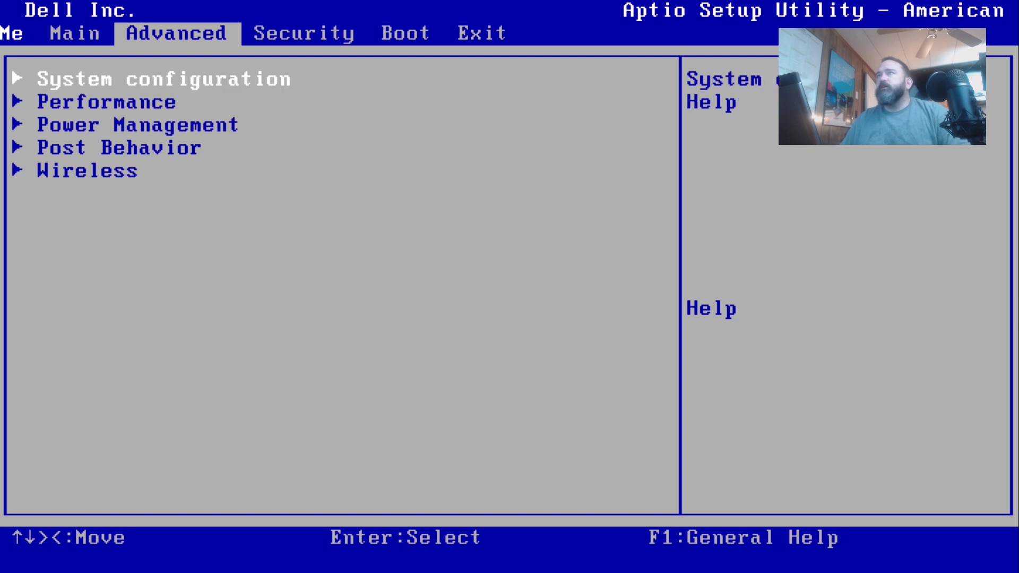
key(Down)
key(Down)
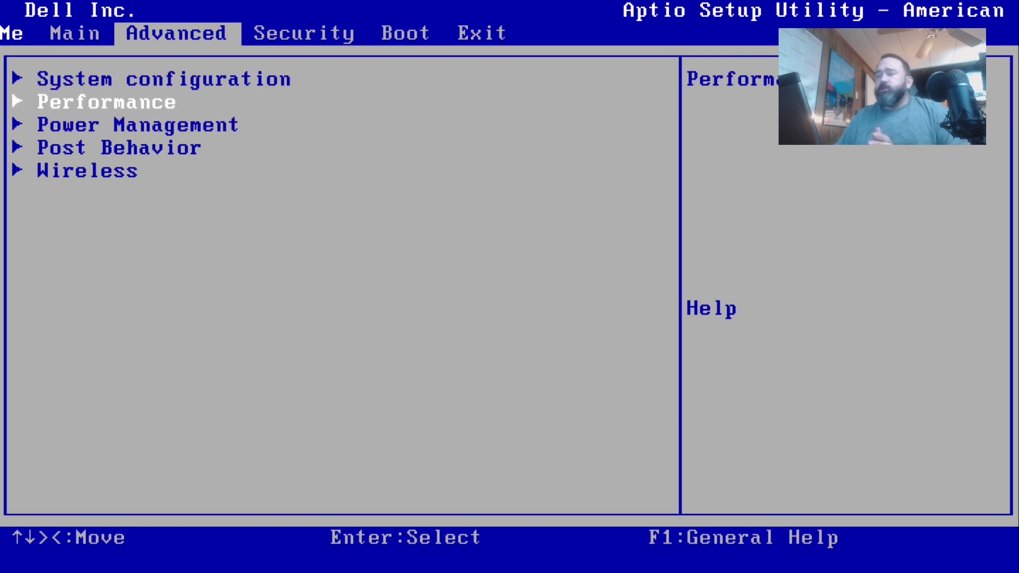
key(Up)
key(Up)
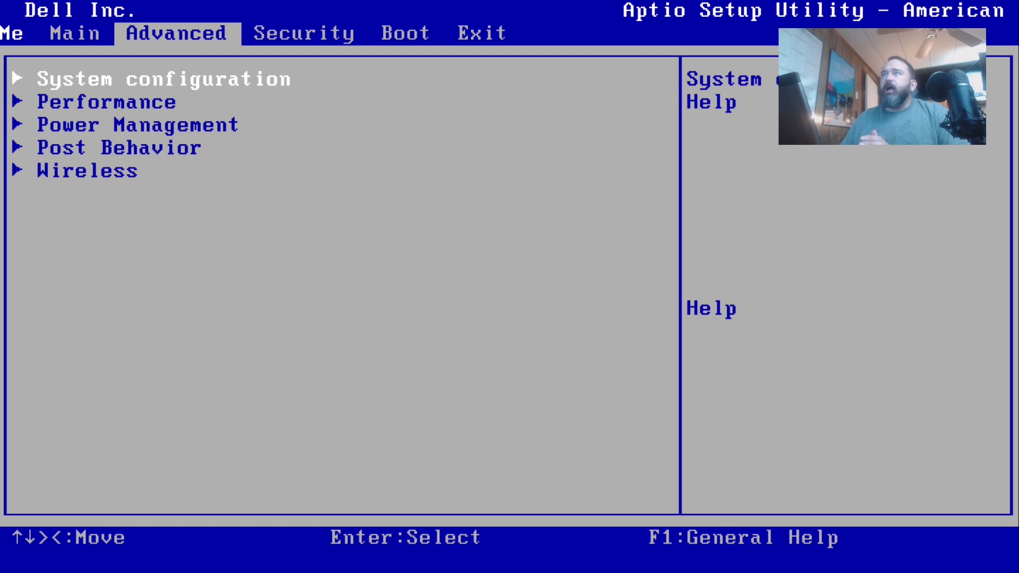
key(Return)
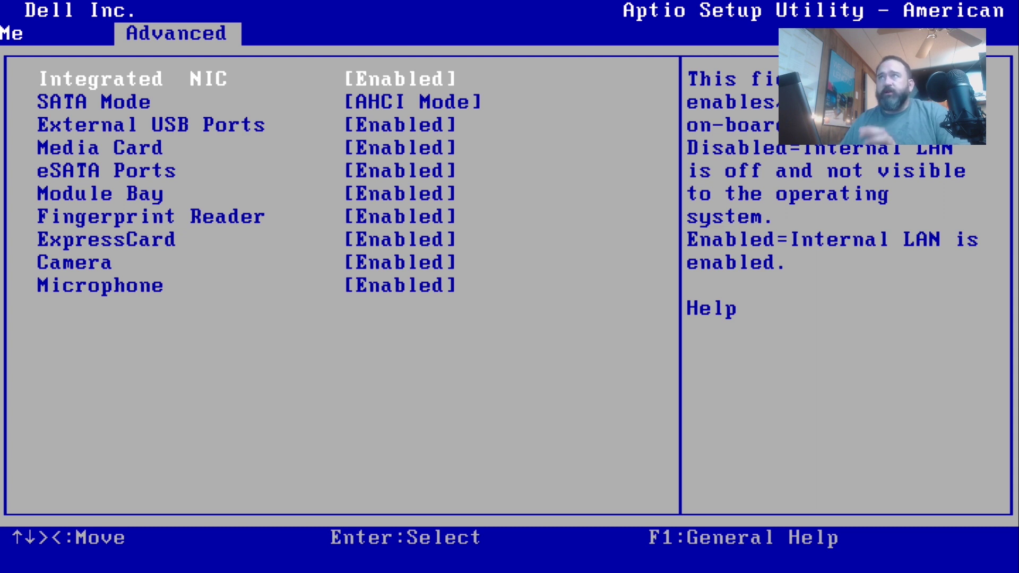
key(Down)
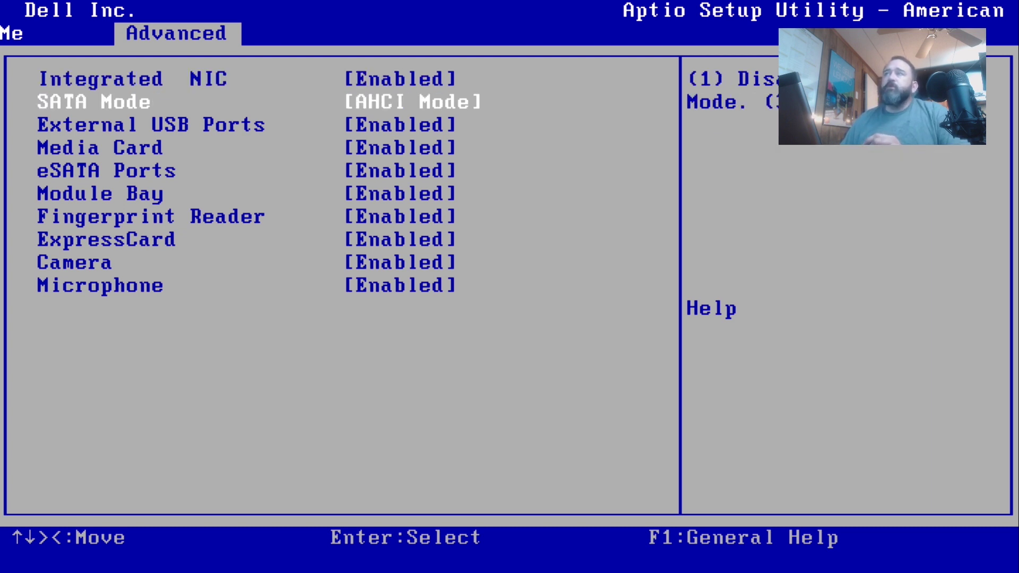
key(Return)
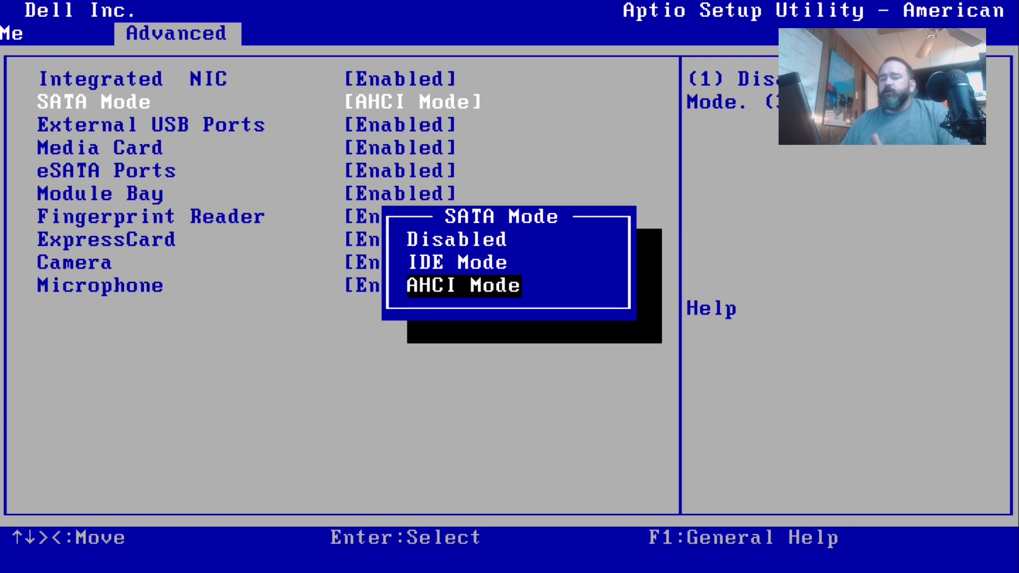
key(Return)
key(Down)
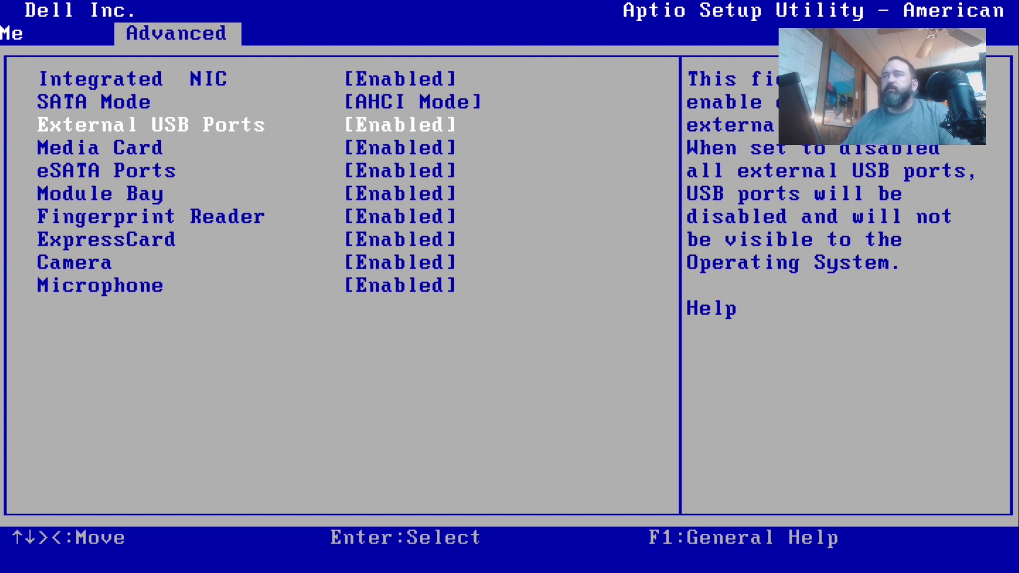
key(Escape)
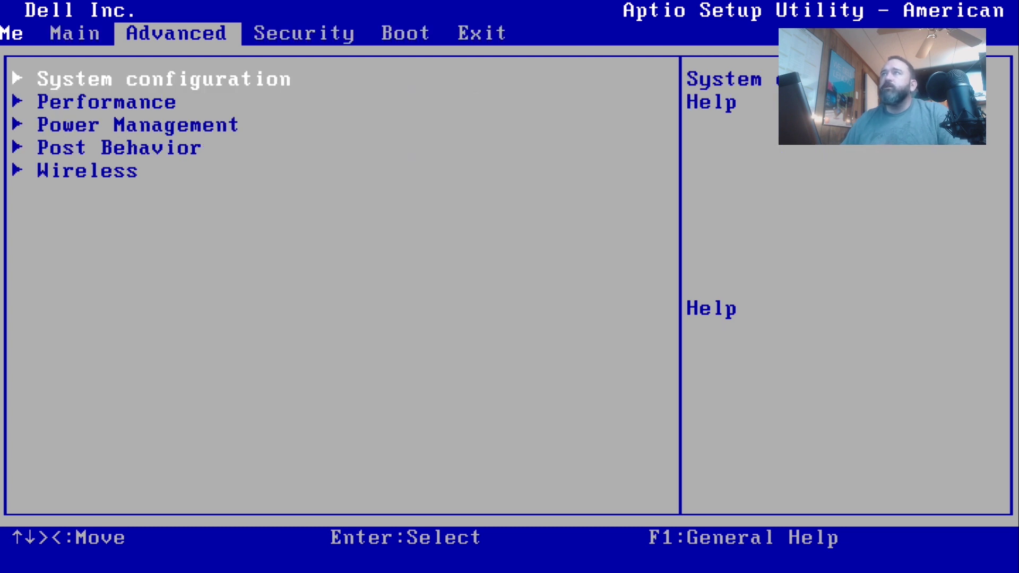
key(Down)
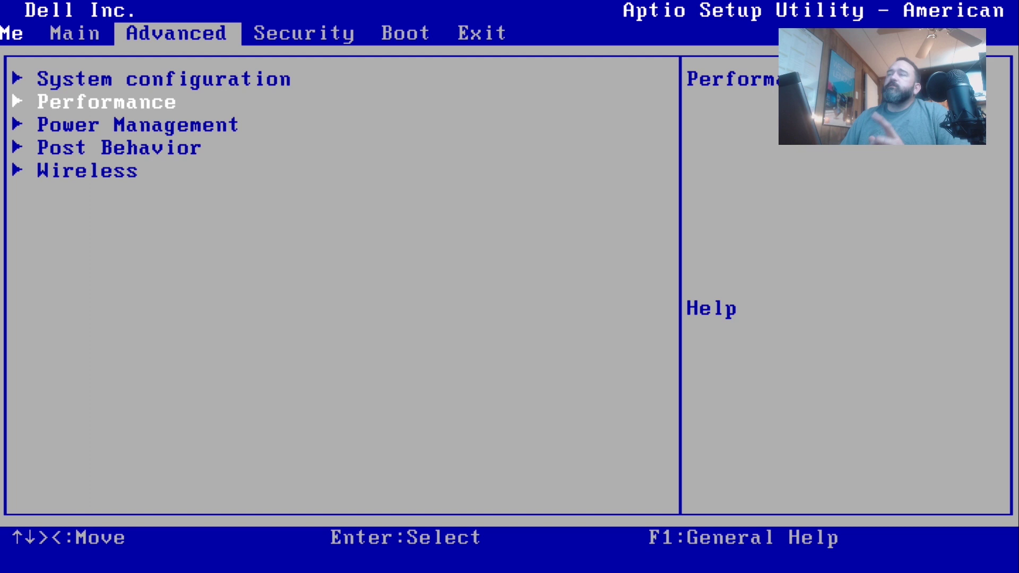
key(Return)
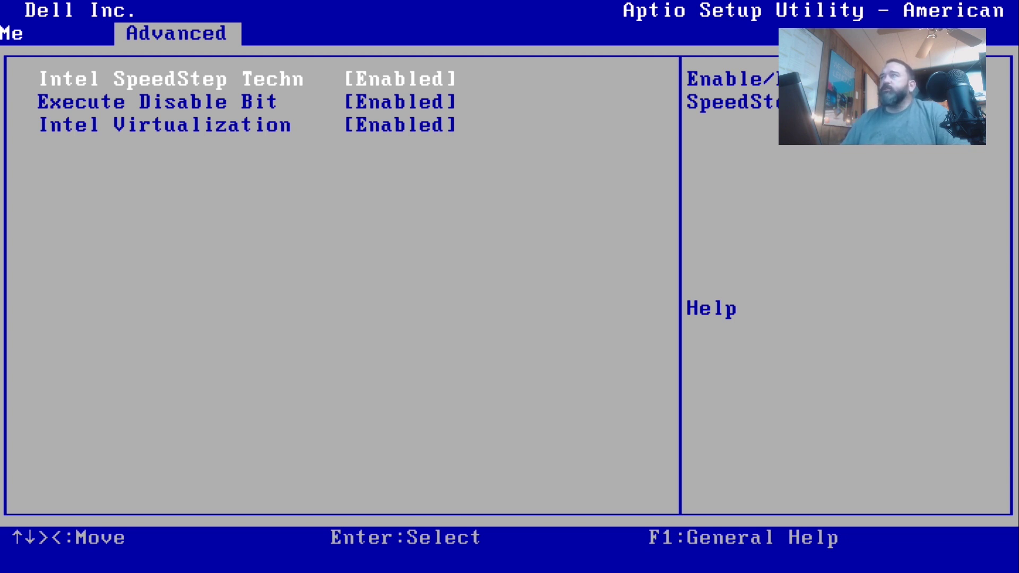
key(Down)
key(Down)
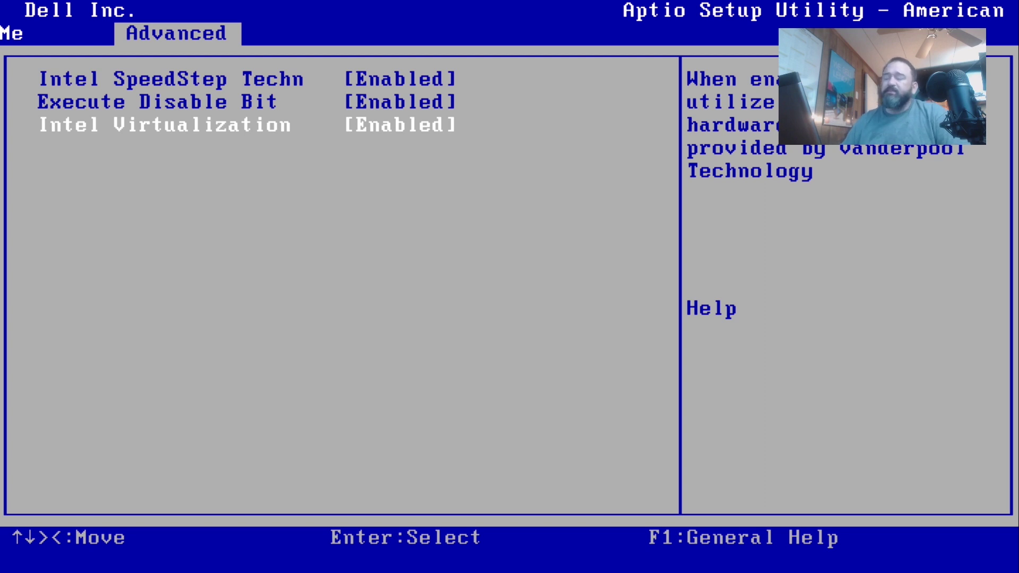
key(Escape)
Step: Open Power Management to see USB Wake Support Disabled and Wake on LAN Enabled
key(Down)
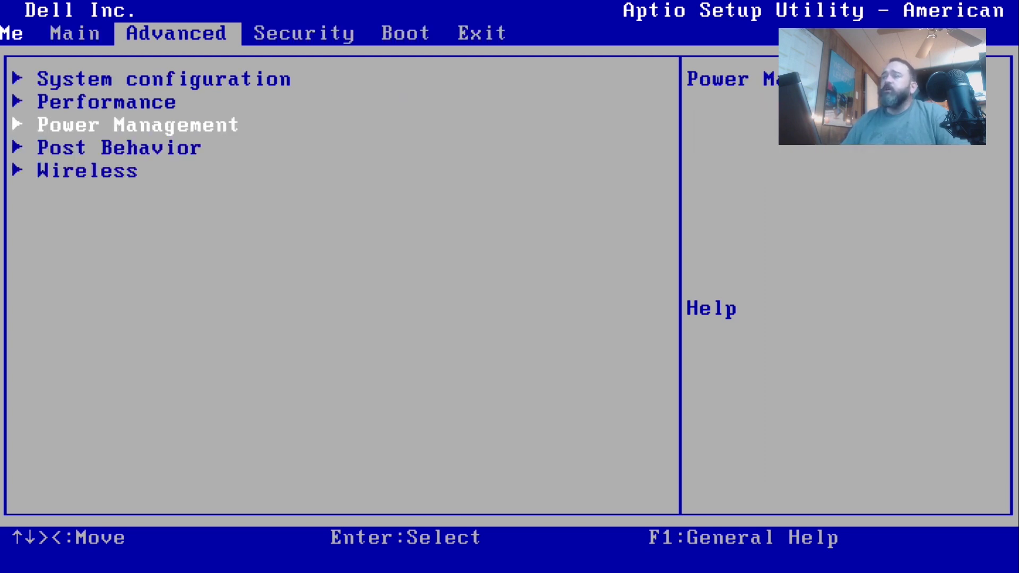
key(Return)
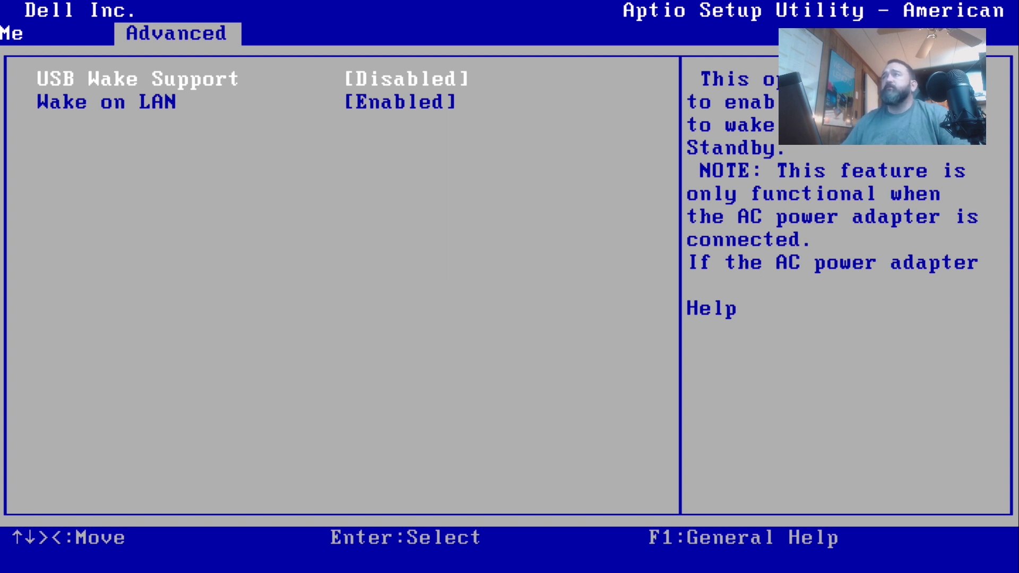
Step: Check the Post Behavior options, Fast Boot and Keyboard Click, without changing them
key(Escape)
key(Down)
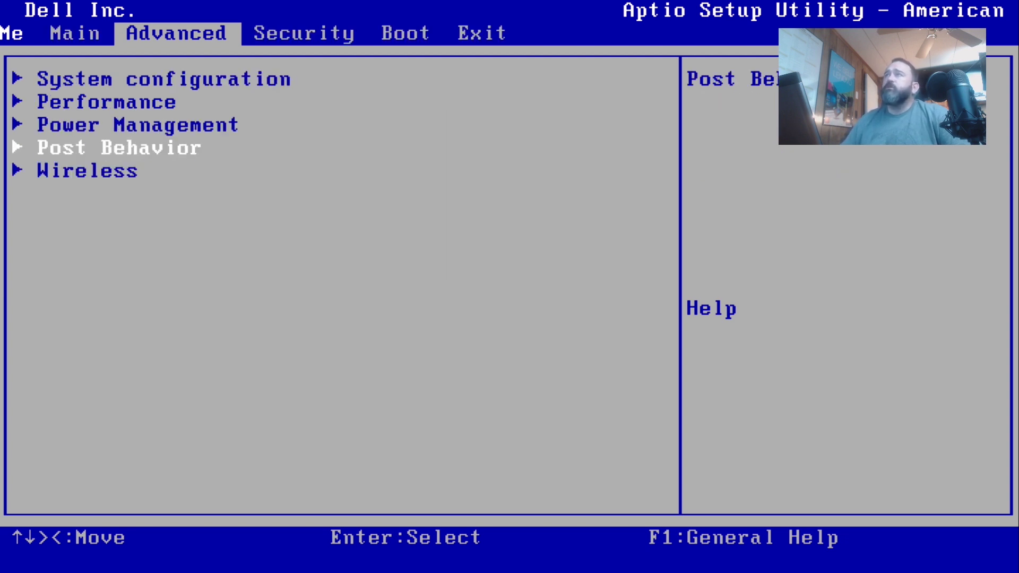
key(Return)
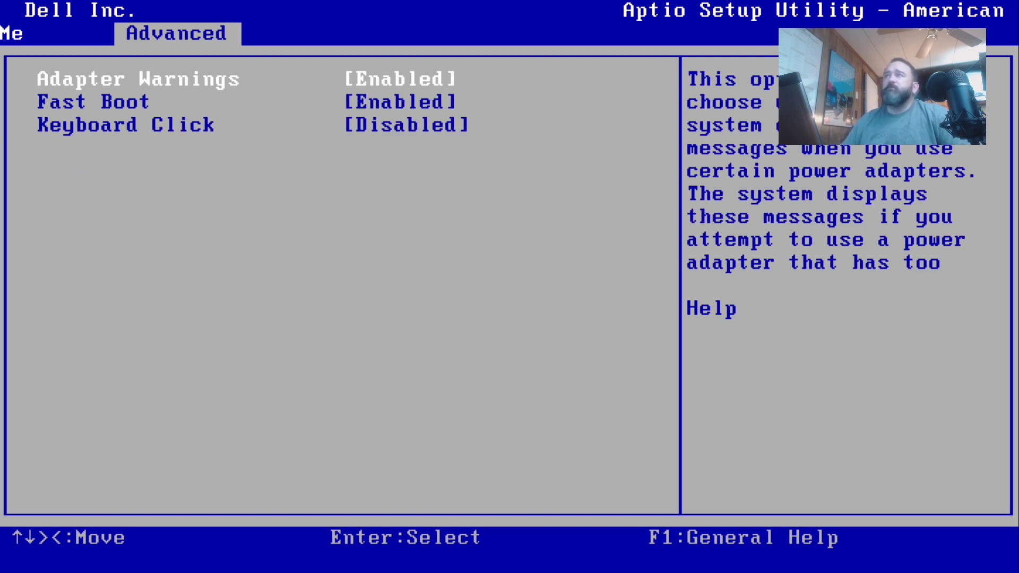
key(Down)
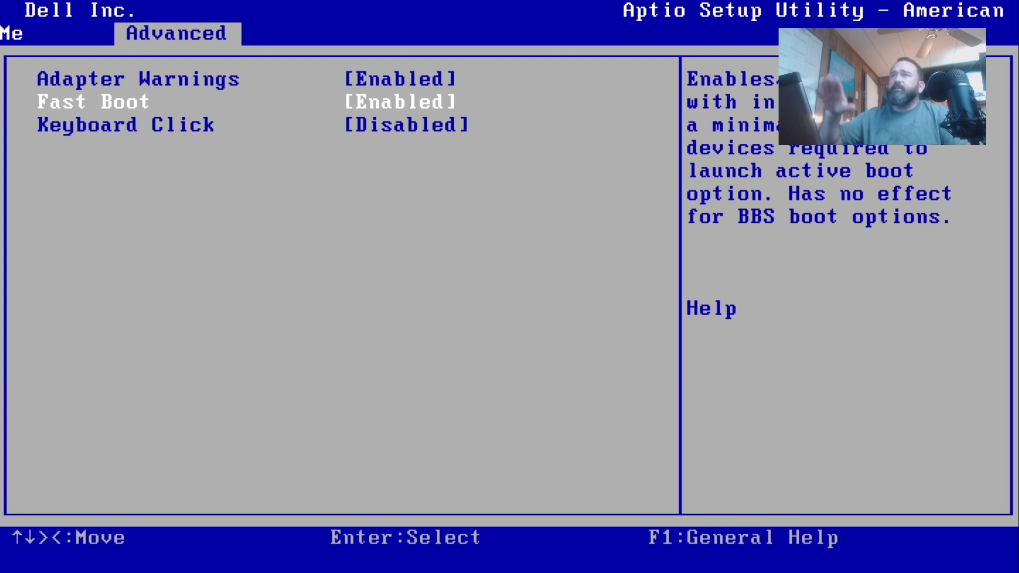
key(Down)
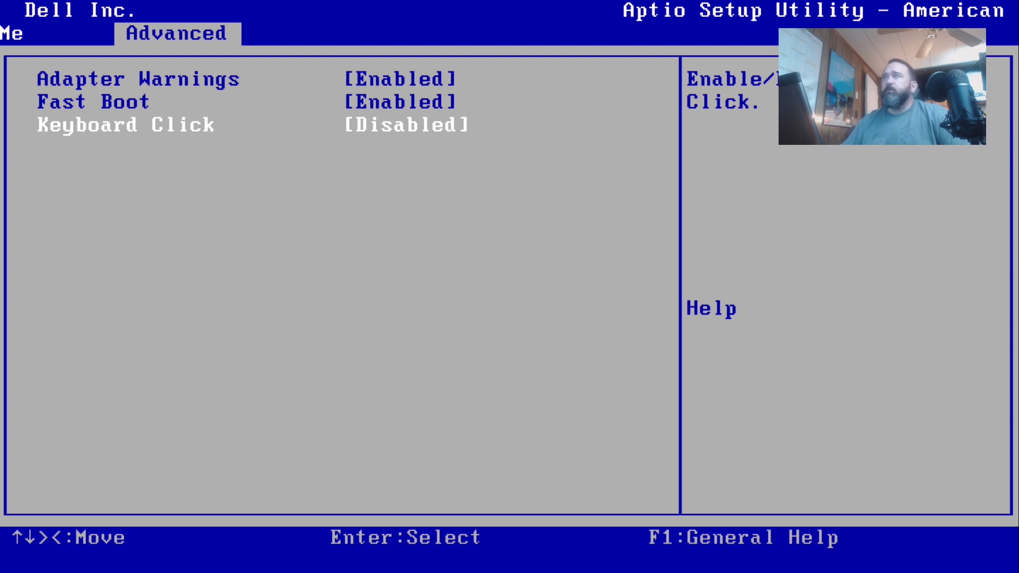
key(Escape)
Step: Check the Wireless options, Internal WLAN and Internal WWAN, then move to Security
key(Down)
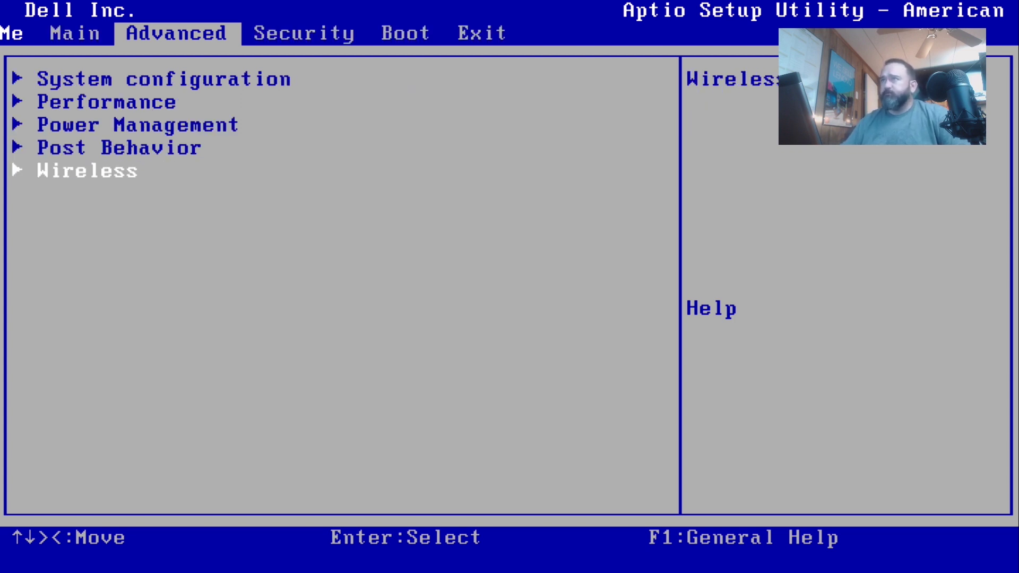
key(Return)
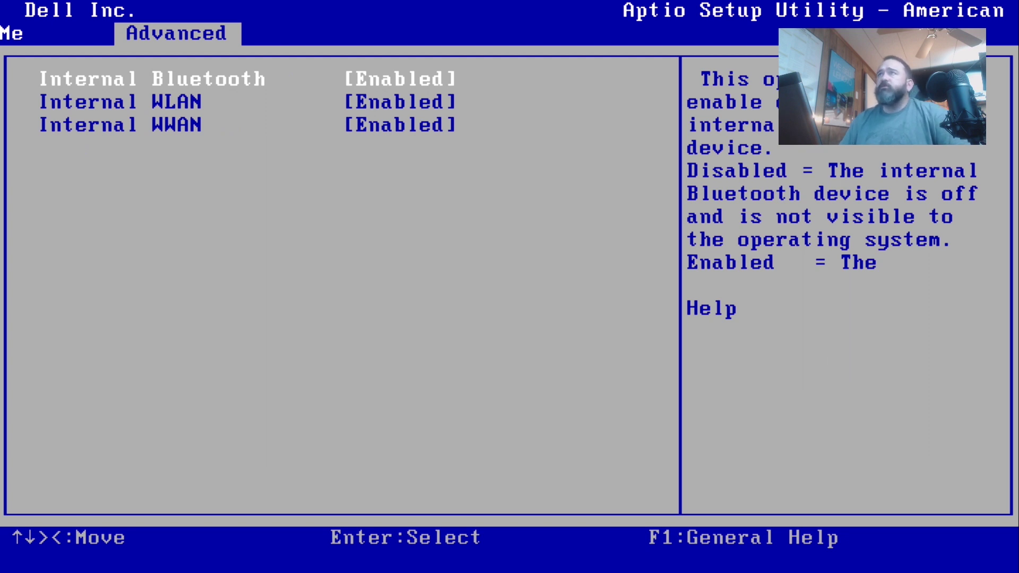
key(Down)
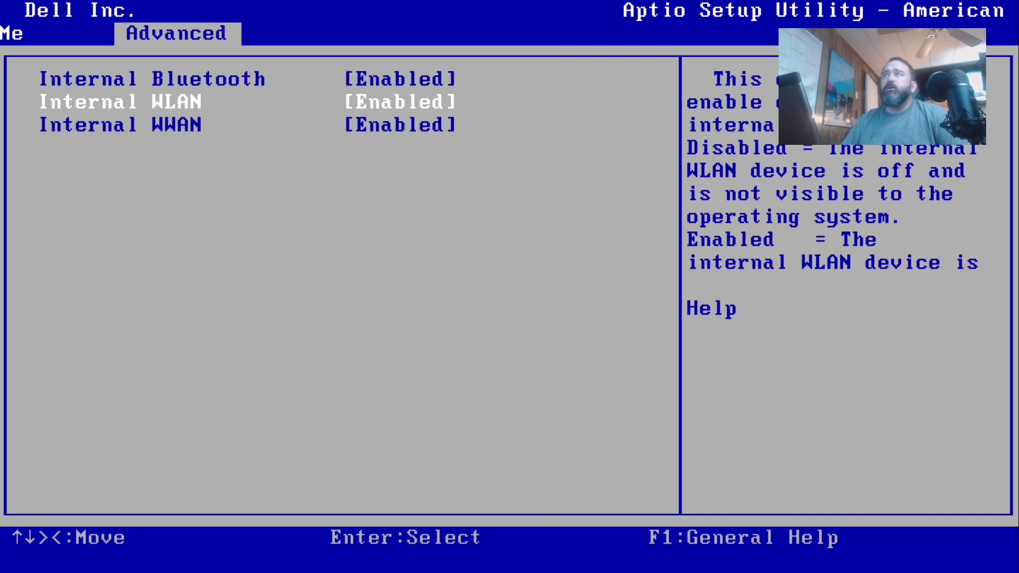
key(Down)
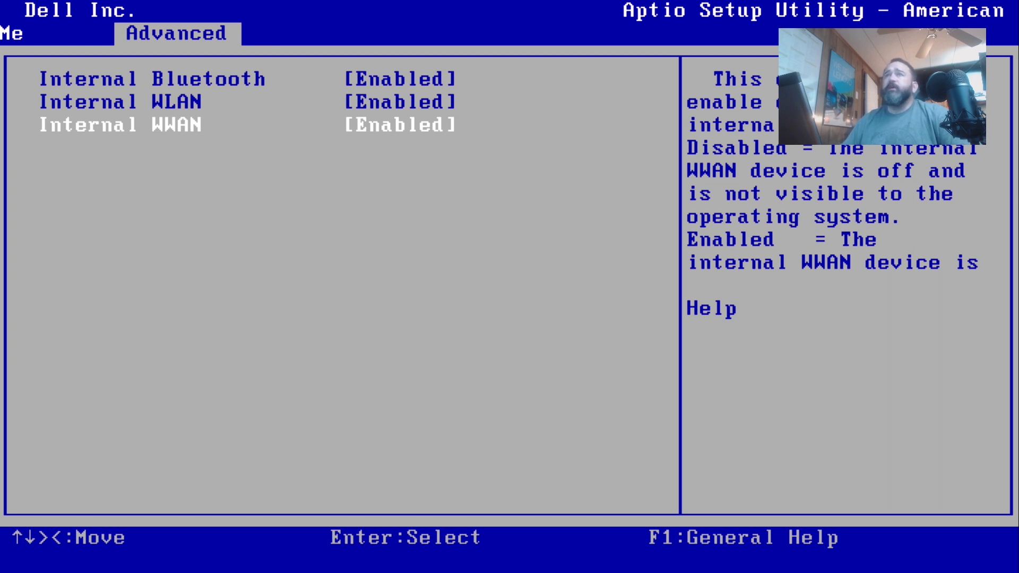
key(Escape)
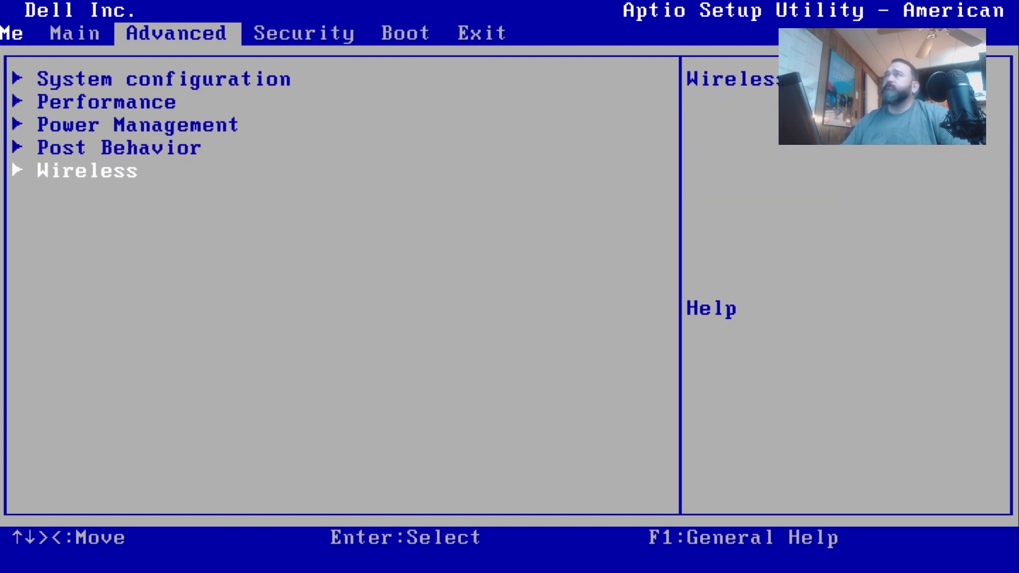
key(Right)
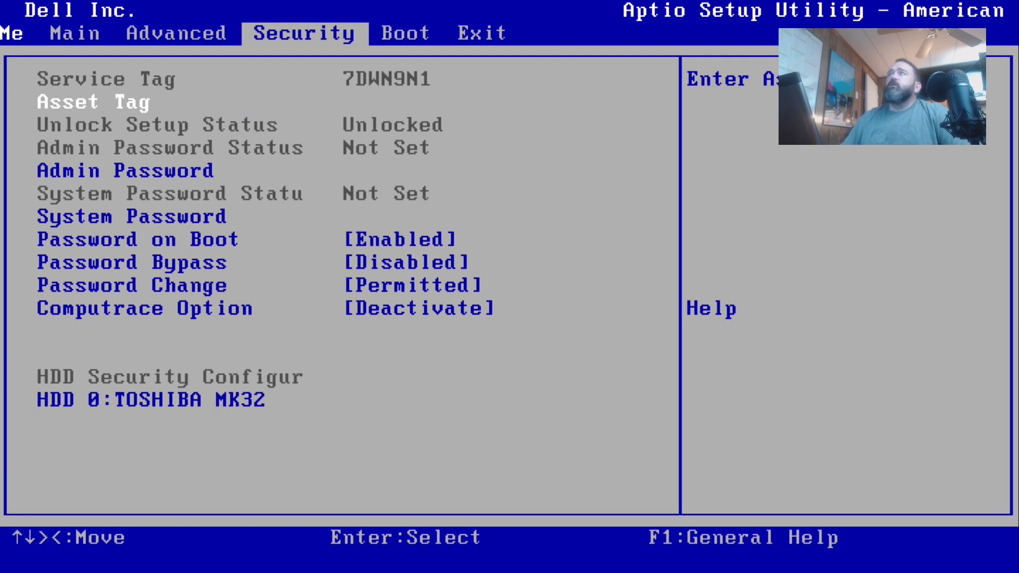
Step: Return to the Security page and select Asset Tag to bring up its entry box
key(Left)
key(Right)
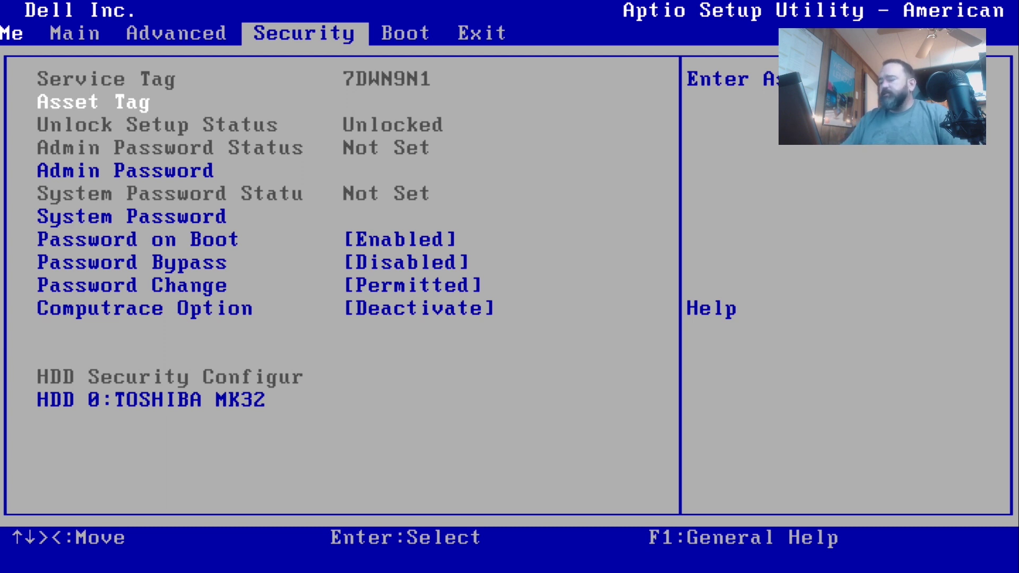
key(Down)
key(Up)
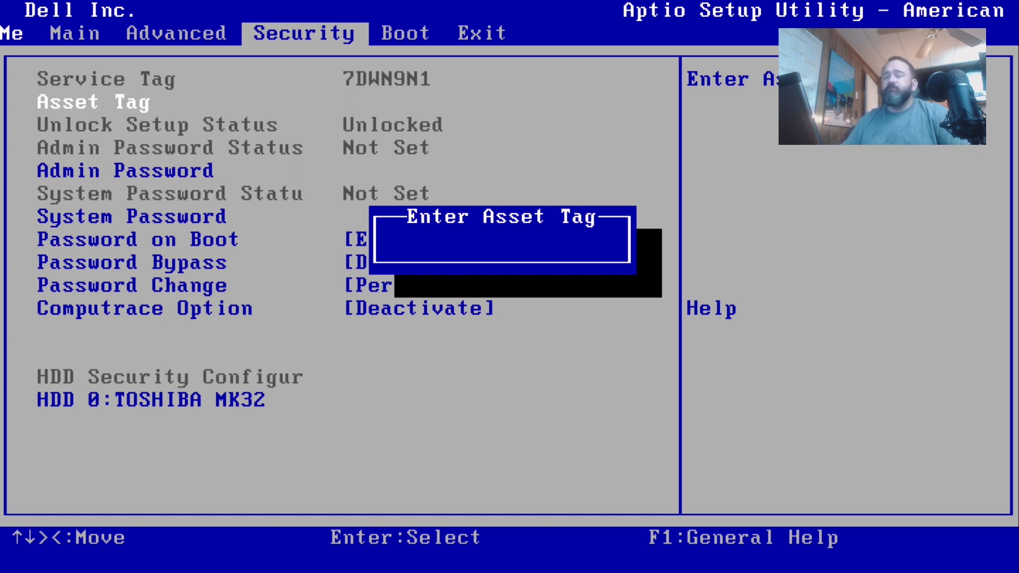
Step: Close the Asset Tag box empty and move past both passwords to HDD 0:TOSHIBA MK32
key(Escape)
key(Down)
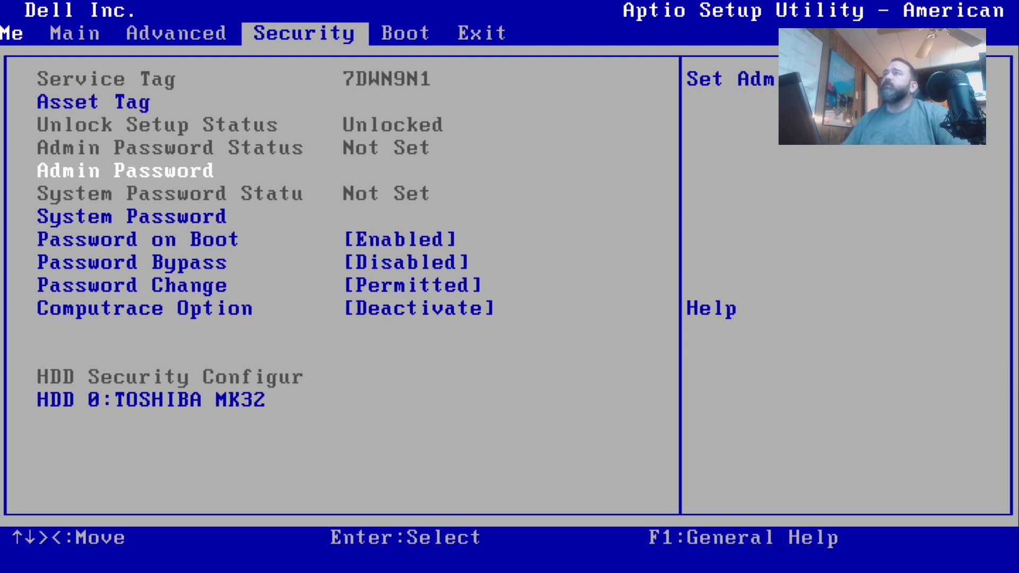
key(Up)
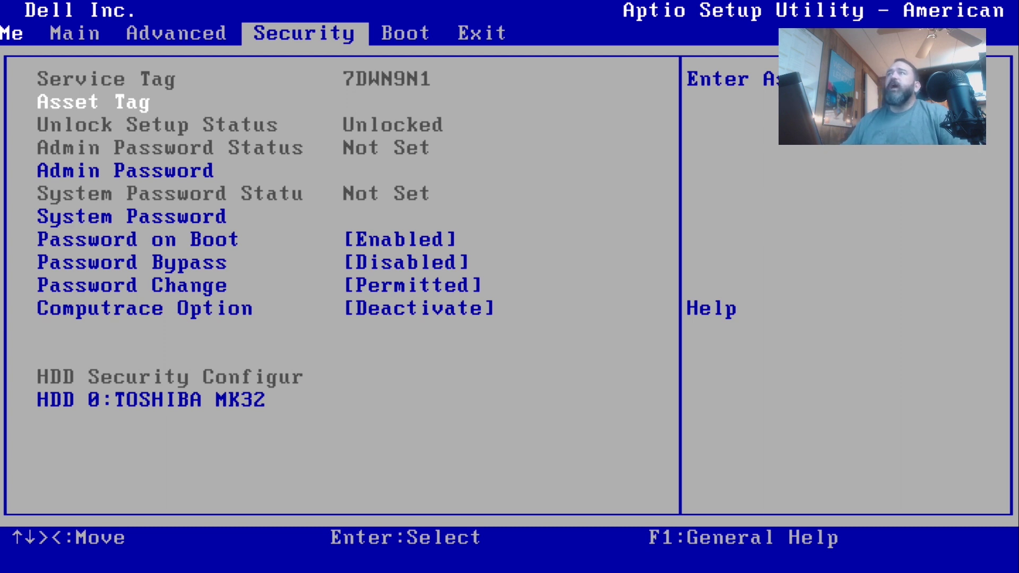
key(Down)
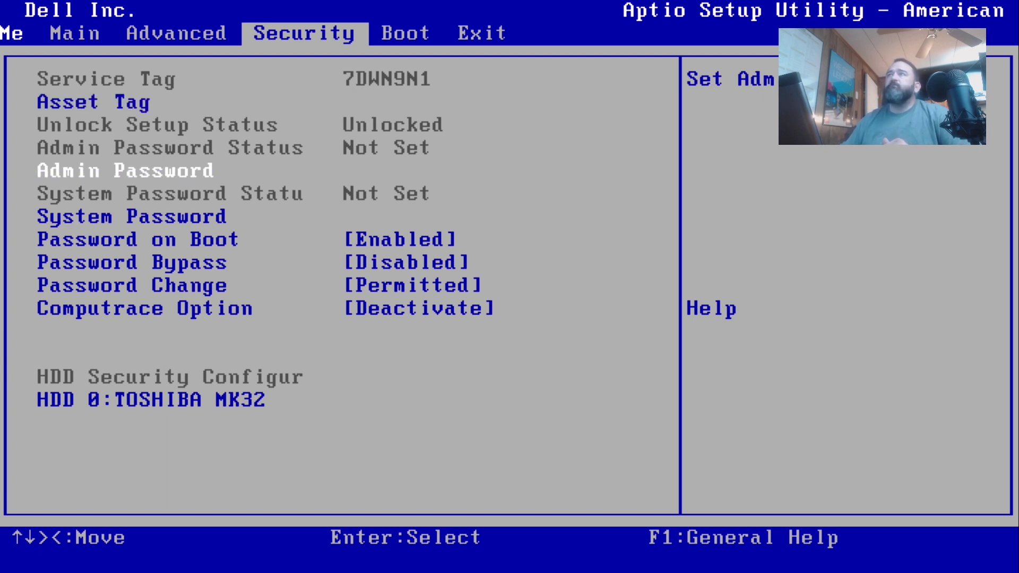
key(Down)
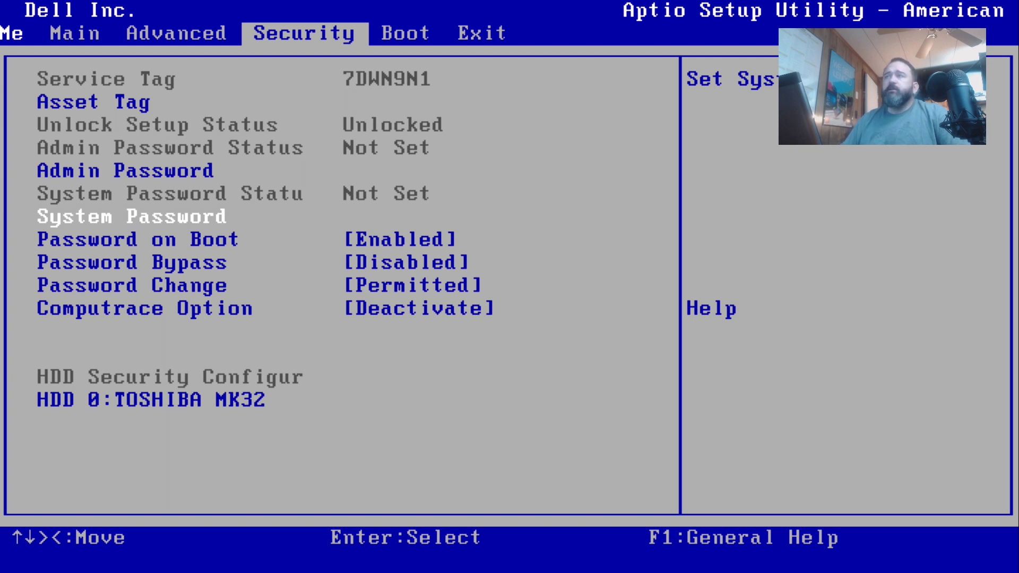
key(Down)
key(Down)
key(Down)
key(Down)
key(Down)
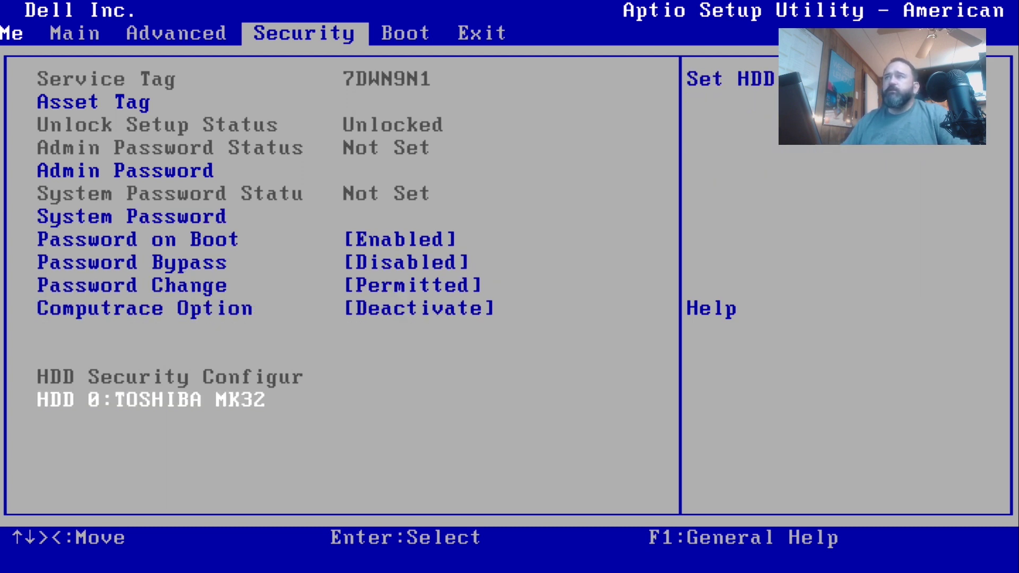
Step: Confirm the HDD 0:TOSHIBA MK32 password is not set, then go to the Boot page
key(Return)
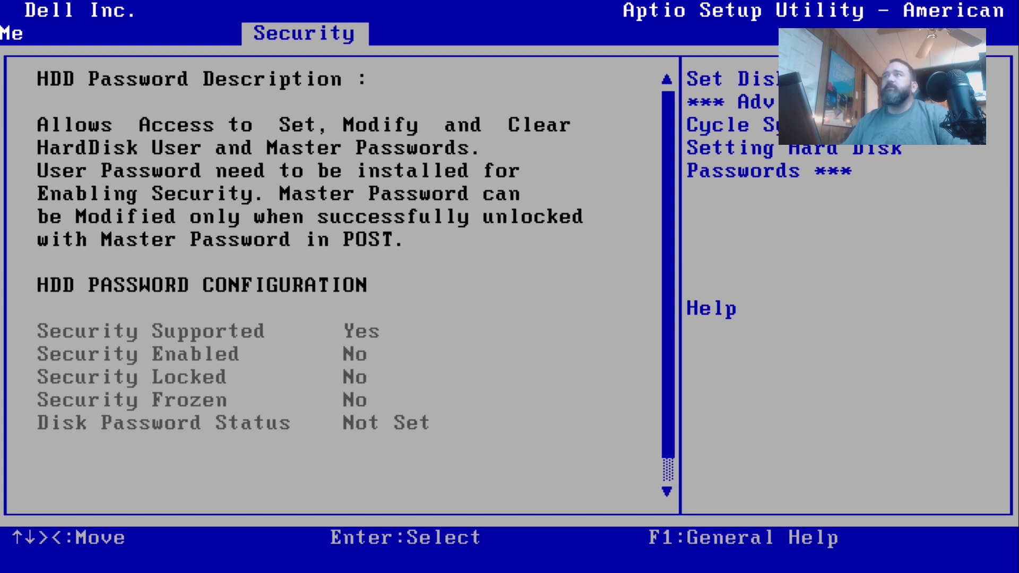
key(Down)
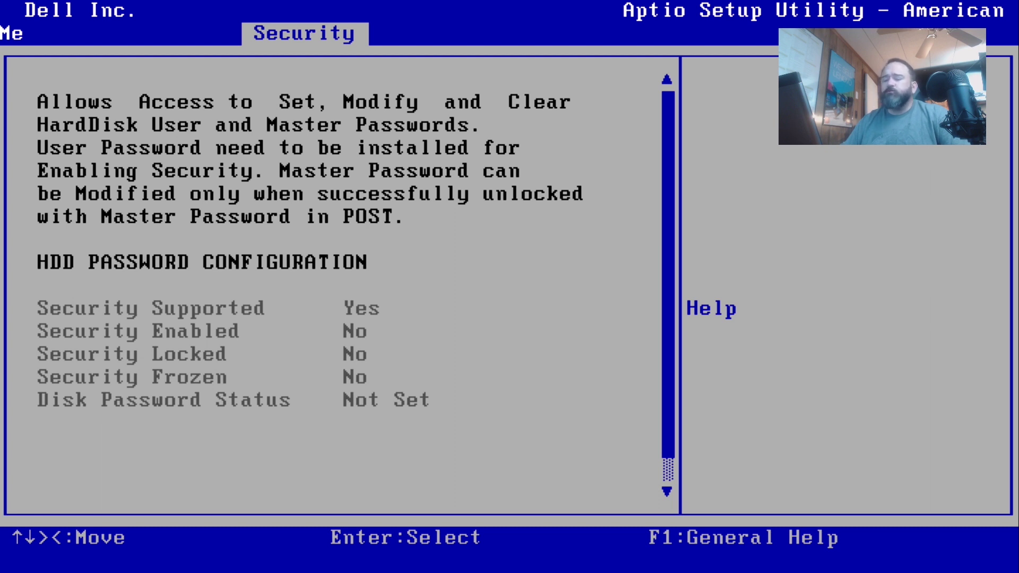
key(Escape)
key(Right)
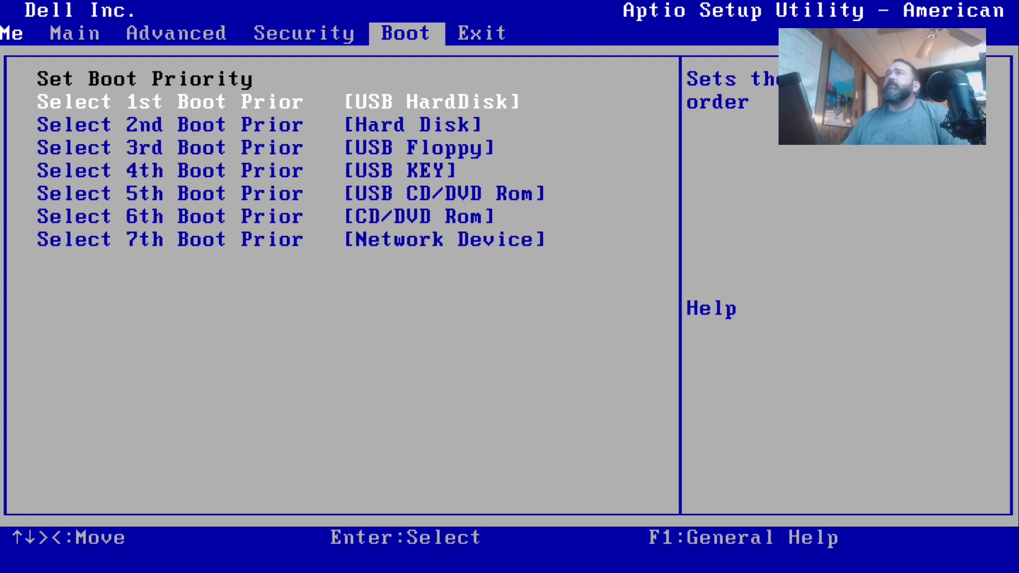
Step: Move between the 1st and 2nd boot priority rows, ending on the 1st
key(Down)
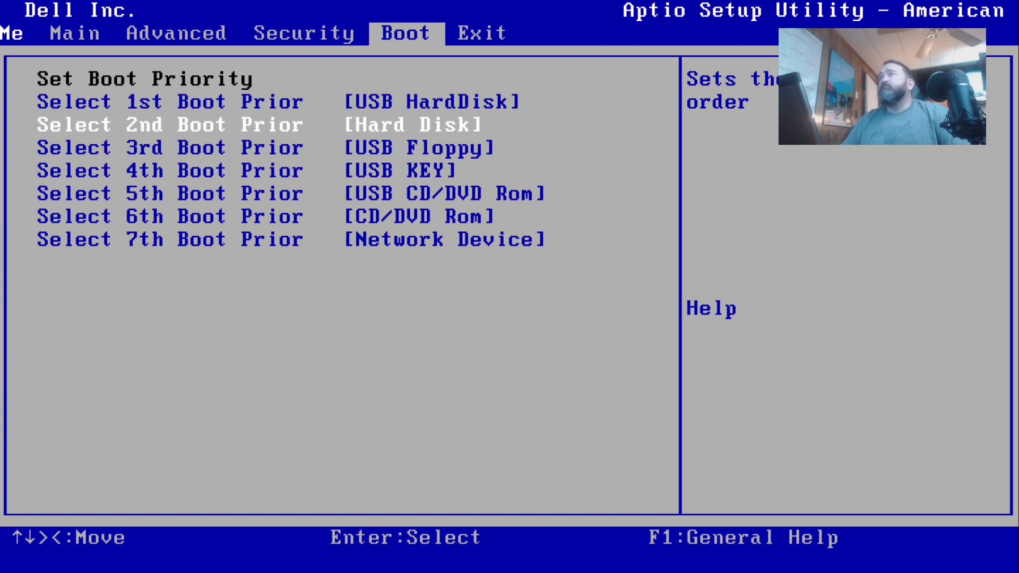
key(Up)
key(Down)
key(Up)
key(Down)
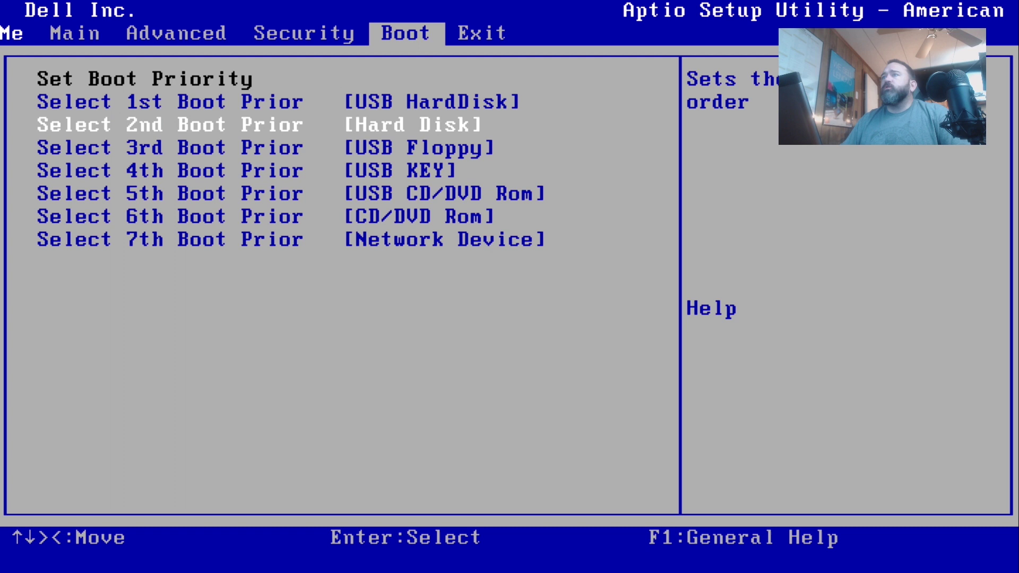
key(Up)
key(Down)
key(Up)
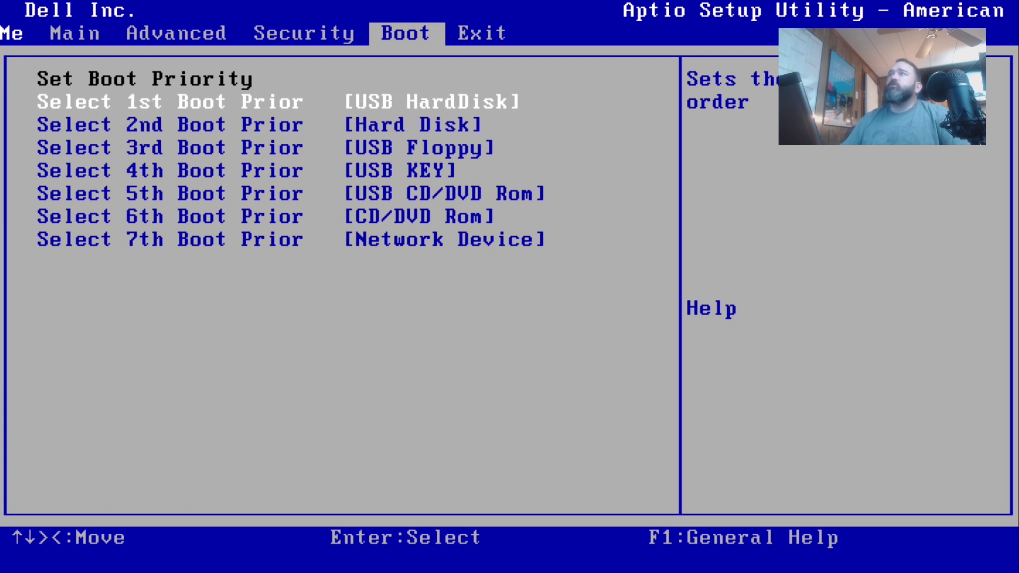
Step: Browse the available boot devices for the 1st priority and pick Hard Disk
key(Return)
key(Up)
key(Up)
key(Down)
key(Down)
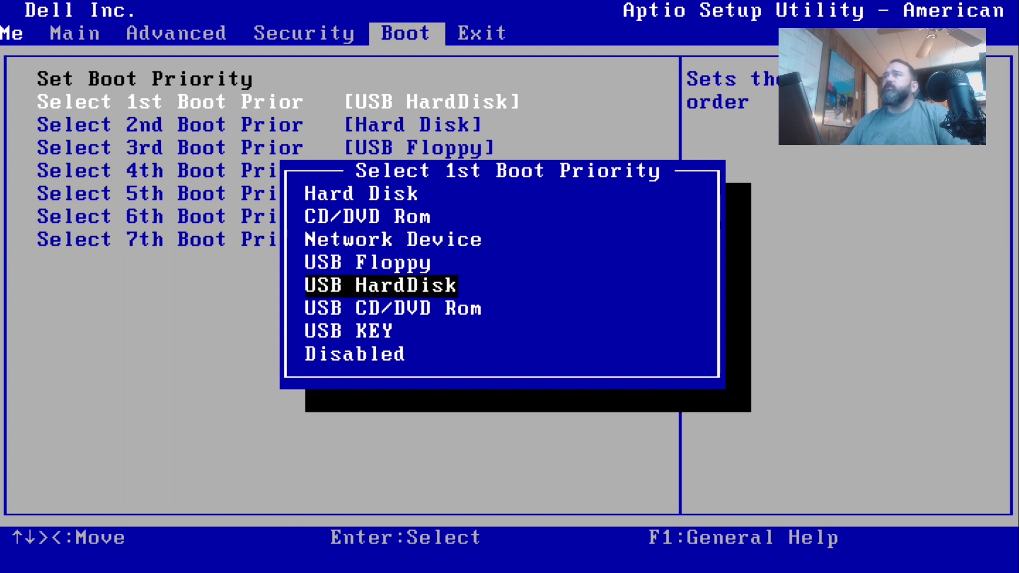
key(Down)
key(Up)
key(Up)
key(Up)
key(Up)
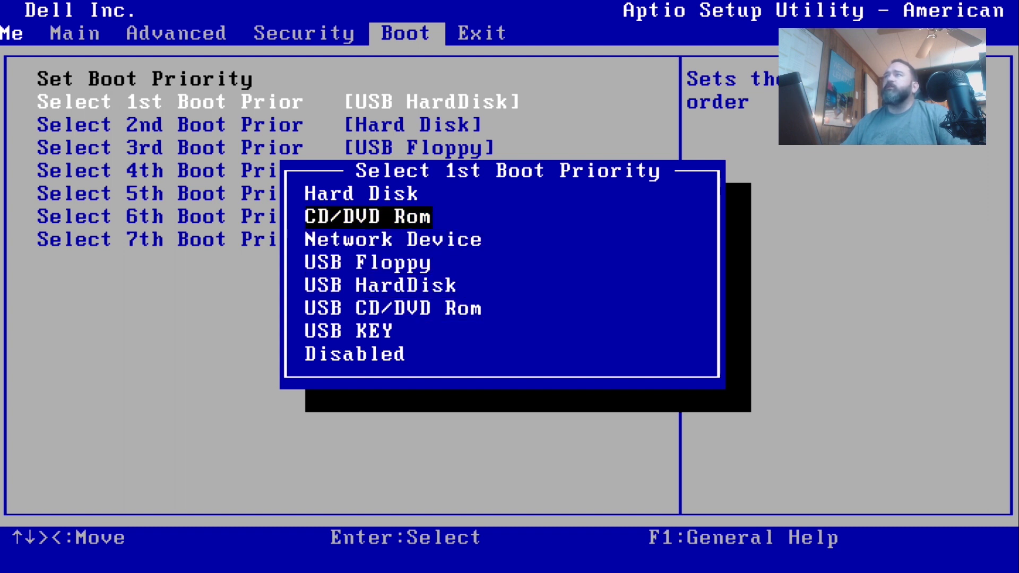
key(Up)
key(Return)
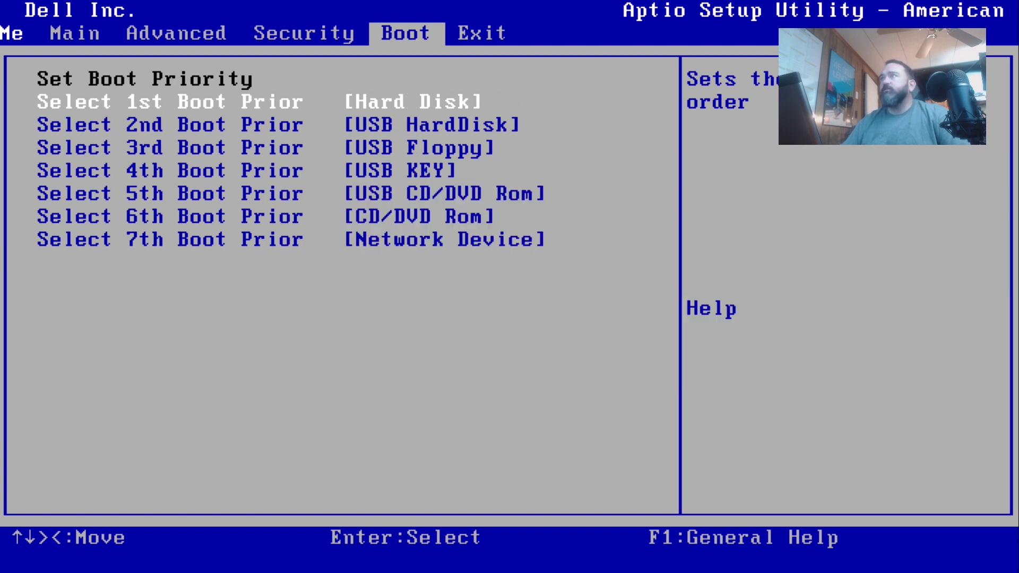
Step: Make USB KEY the 1st boot priority and Hard Disk the 2nd
key(Return)
key(Down)
key(Down)
key(Down)
key(Down)
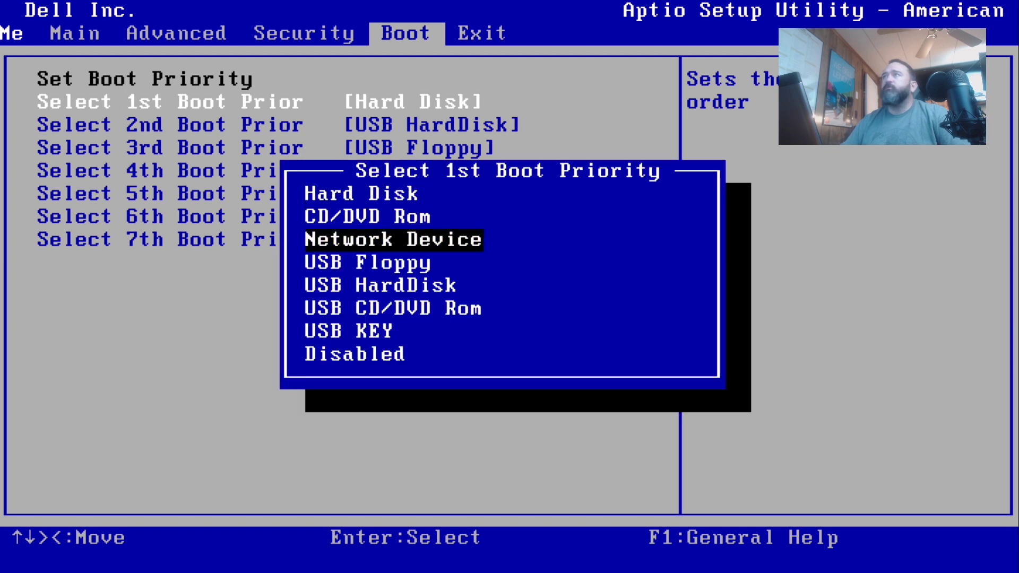
key(Down)
key(Down)
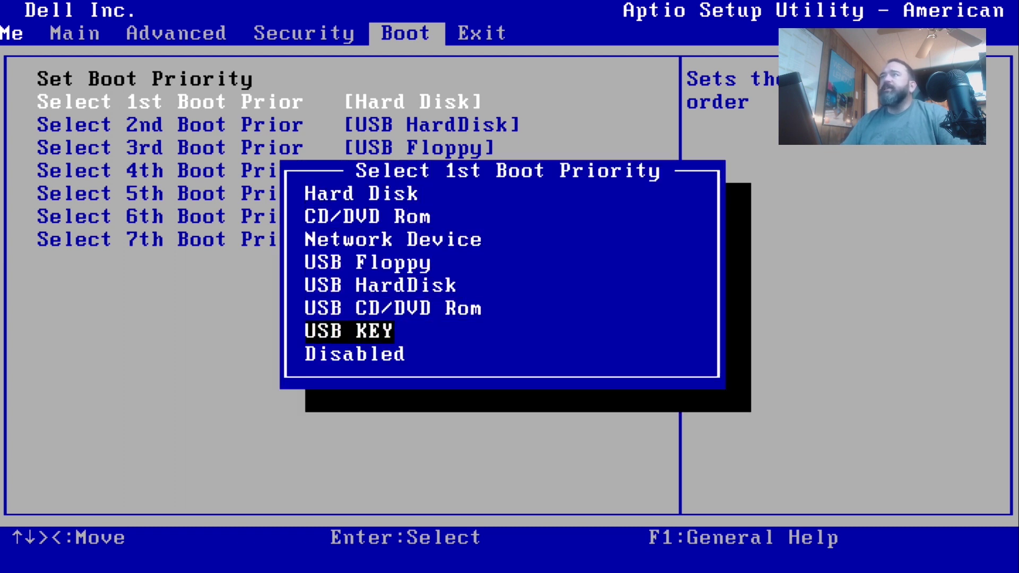
key(Return)
key(Down)
key(Return)
key(Up)
key(Up)
key(Up)
key(Up)
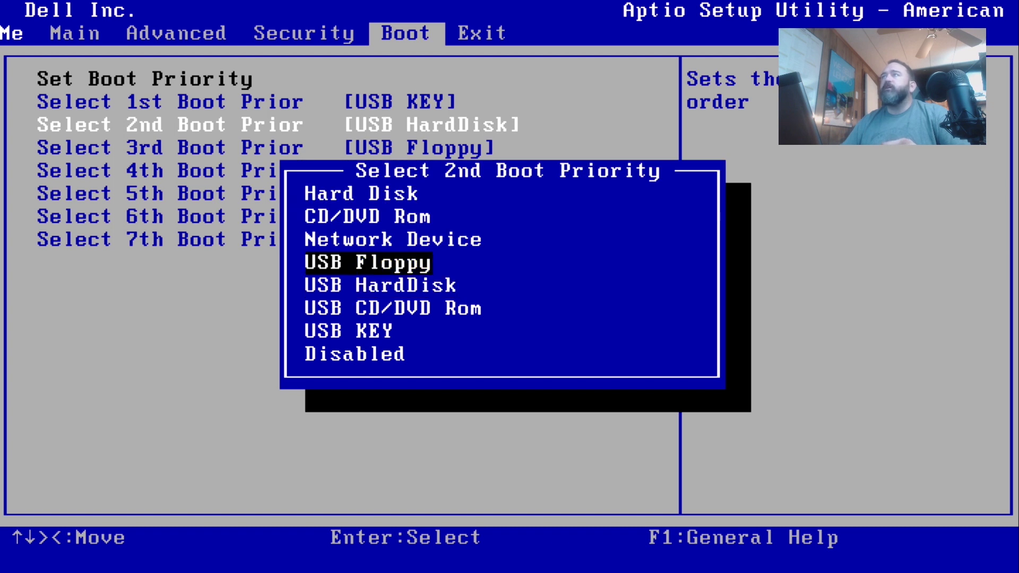
key(Return)
Step: Choose Disabled for the 3rd boot priority
key(Down)
key(Return)
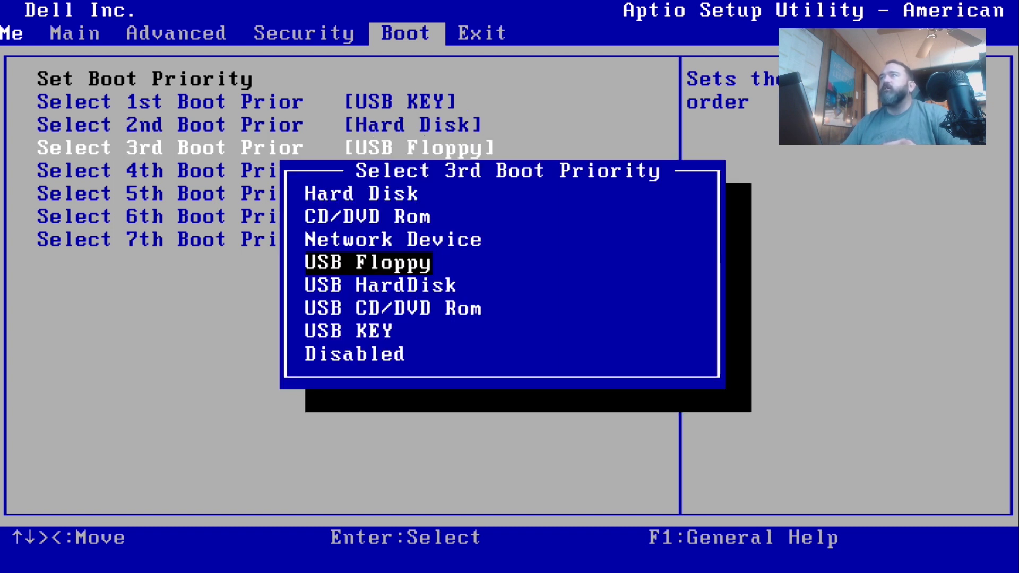
key(Down)
key(Down)
key(Down)
key(Down)
Step: Confirm the 3rd boot priority as Disabled and disable the 4th
key(Return)
key(Down)
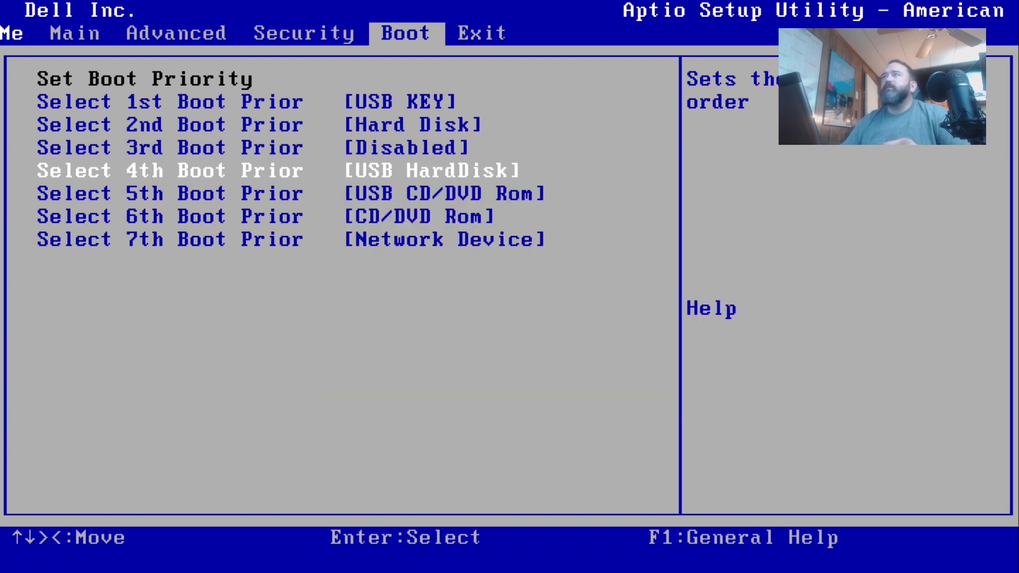
key(Return)
key(Down)
key(Down)
key(Down)
key(Return)
key(Down)
key(Return)
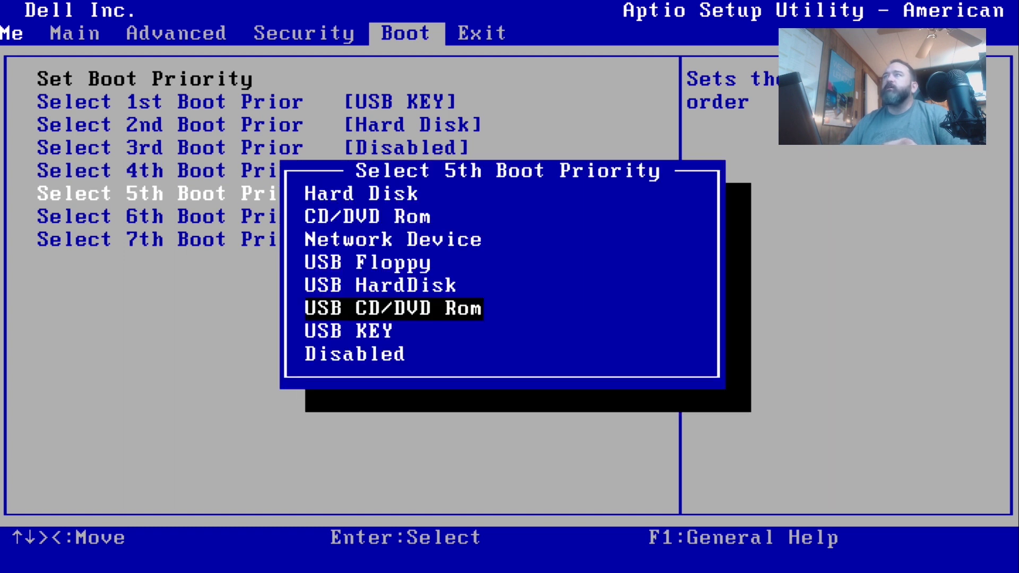
Step: Set the 5th boot priority to Disabled
key(Down)
key(Return)
key(Up)
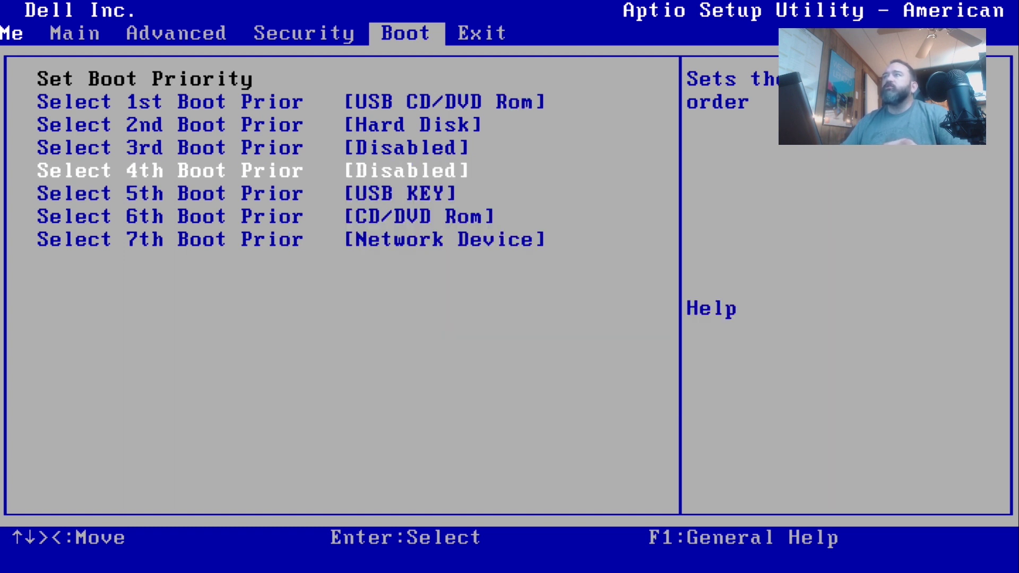
key(Down)
key(Return)
key(Down)
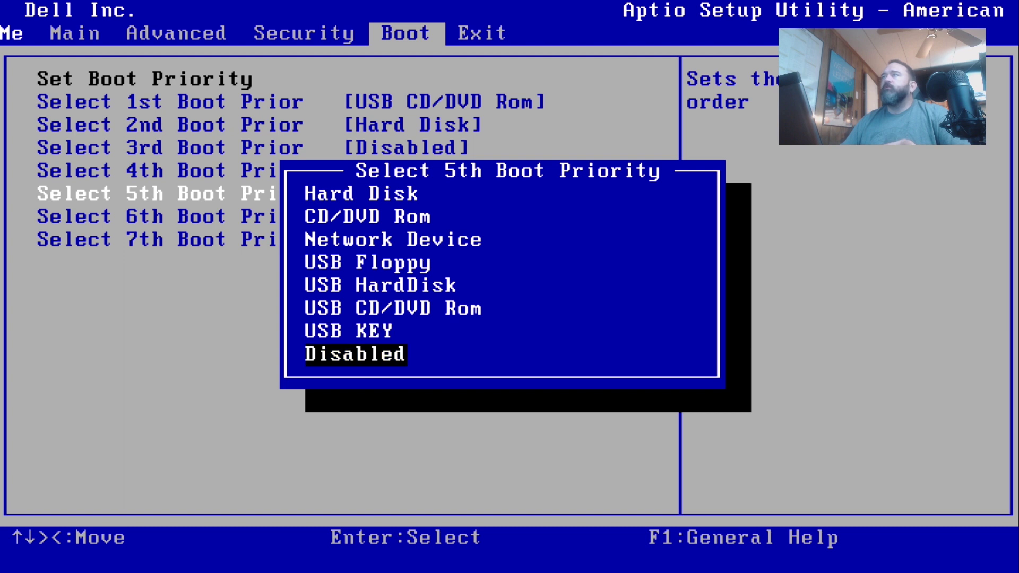
key(Return)
key(Down)
key(Up)
key(Up)
key(Up)
key(Up)
key(Up)
key(Return)
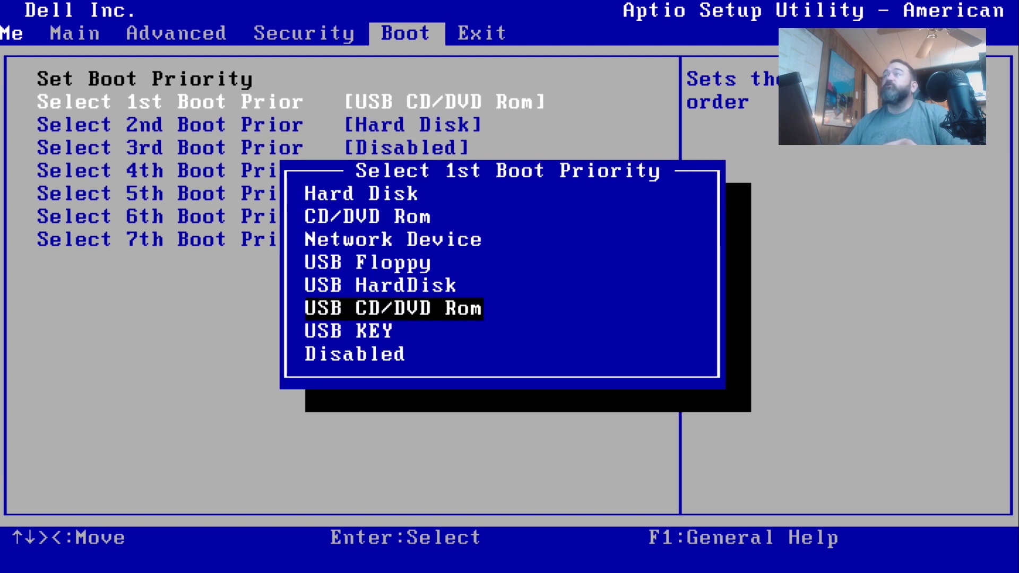
Step: Keep USB KEY at the top and disable the 6th boot priority
key(Down)
key(Return)
key(Down)
key(Down)
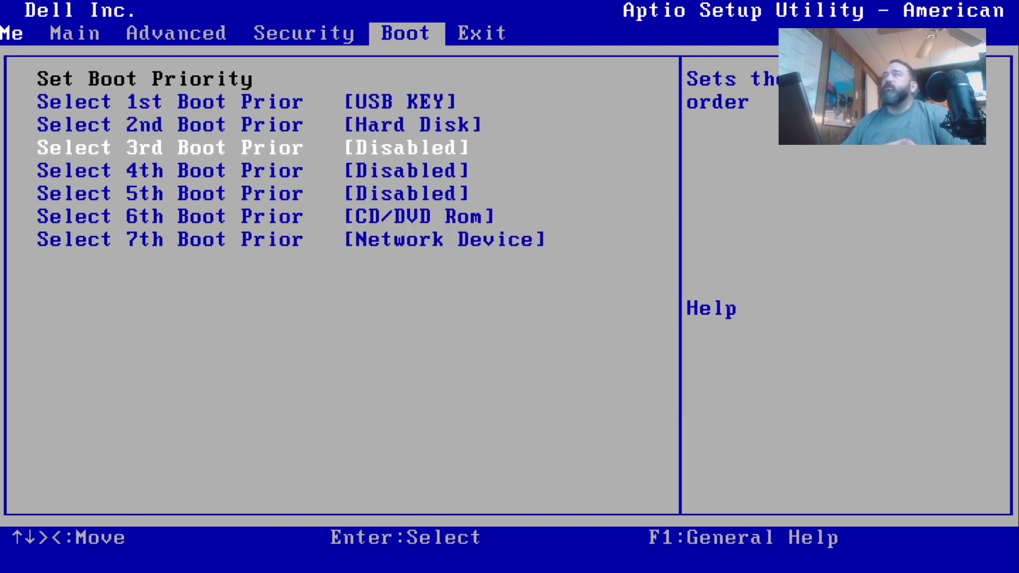
key(Down)
key(Down)
key(Down)
key(Return)
key(Down)
key(Down)
key(Down)
key(Down)
key(Down)
key(Down)
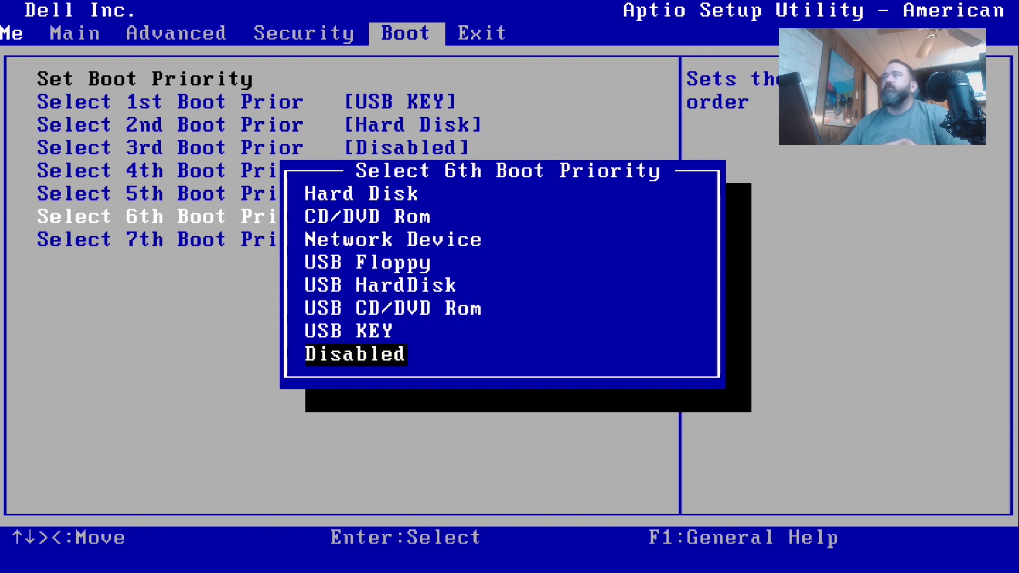
key(Return)
Step: Disable the 7th boot priority
key(Down)
key(Return)
key(Down)
key(Down)
key(Down)
key(Down)
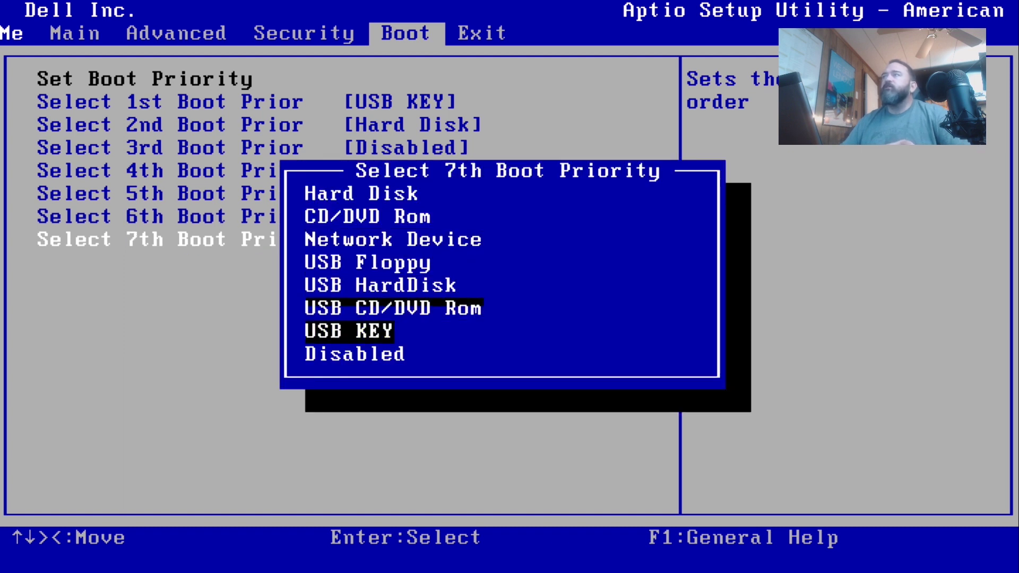
key(Up)
key(Up)
key(Up)
key(Up)
key(Up)
key(Up)
key(Return)
key(Return)
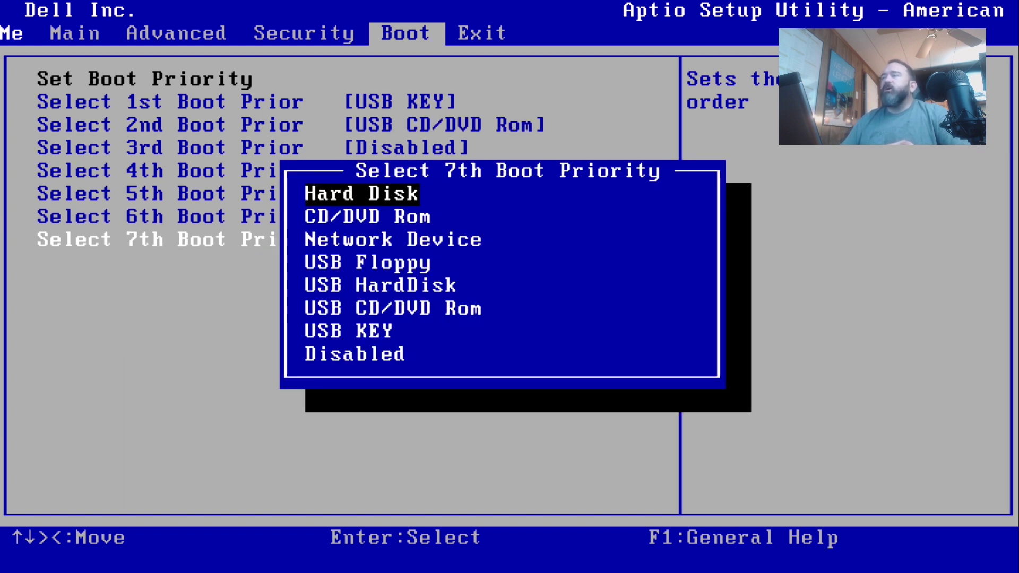
key(Down)
key(Down)
key(Down)
key(Down)
key(Down)
key(Down)
key(Down)
key(Return)
key(Up)
key(Up)
key(Up)
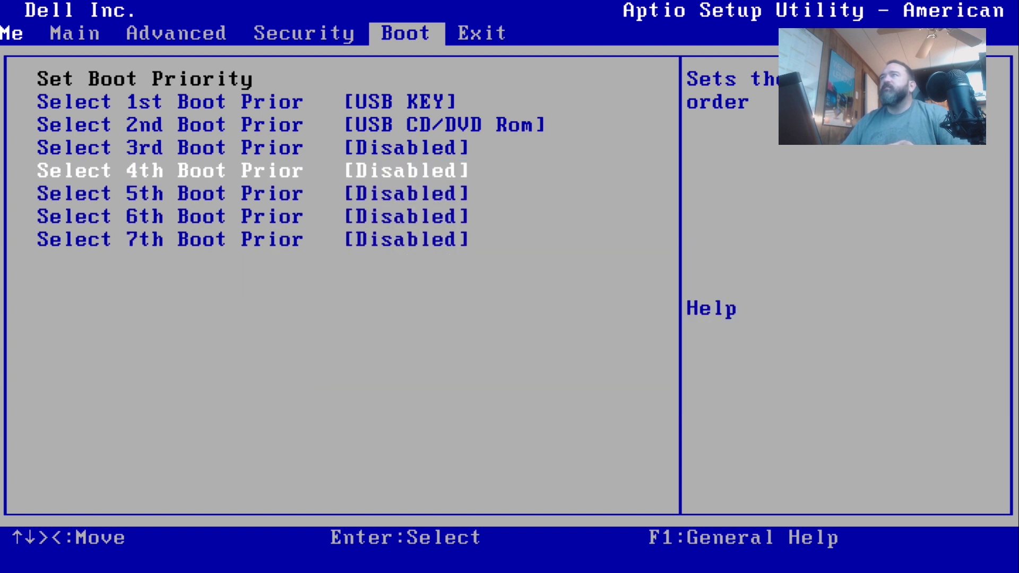
key(Up)
key(Up)
Step: Move Hard Disk up to become the 1st boot priority
key(Return)
key(Up)
key(Up)
key(Up)
key(Up)
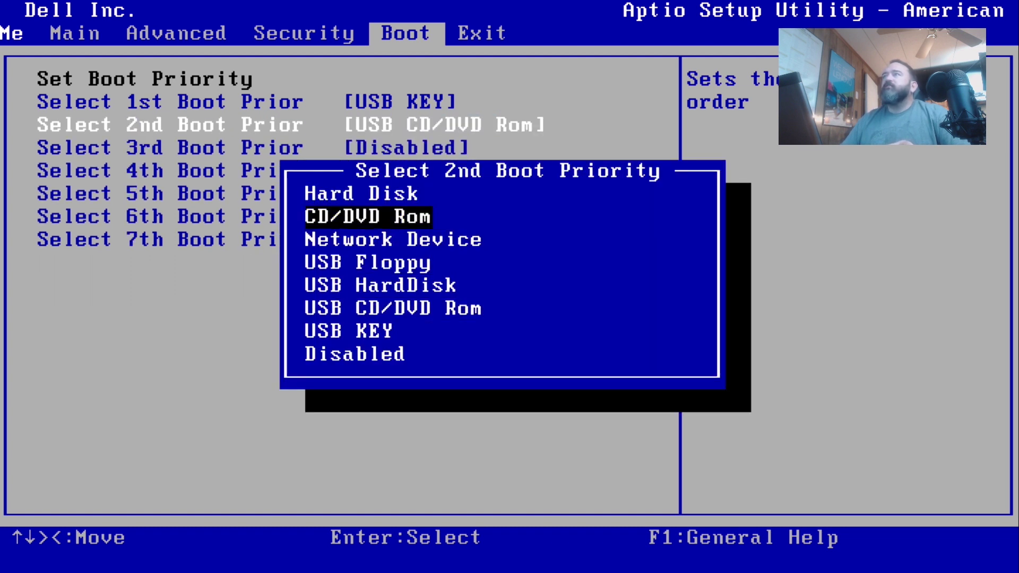
key(Up)
key(Return)
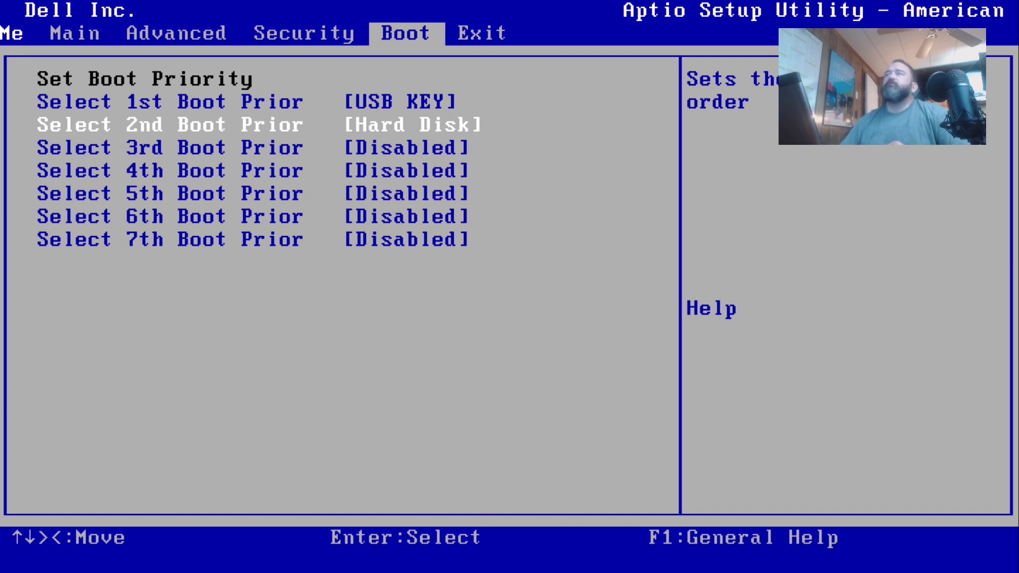
key(Up)
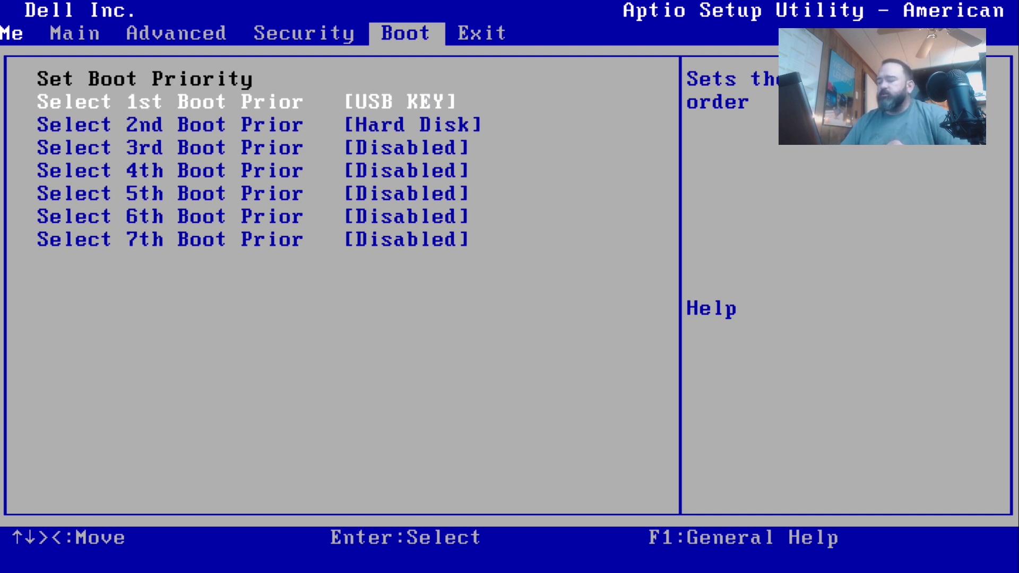
key(Return)
key(Down)
key(Up)
key(Up)
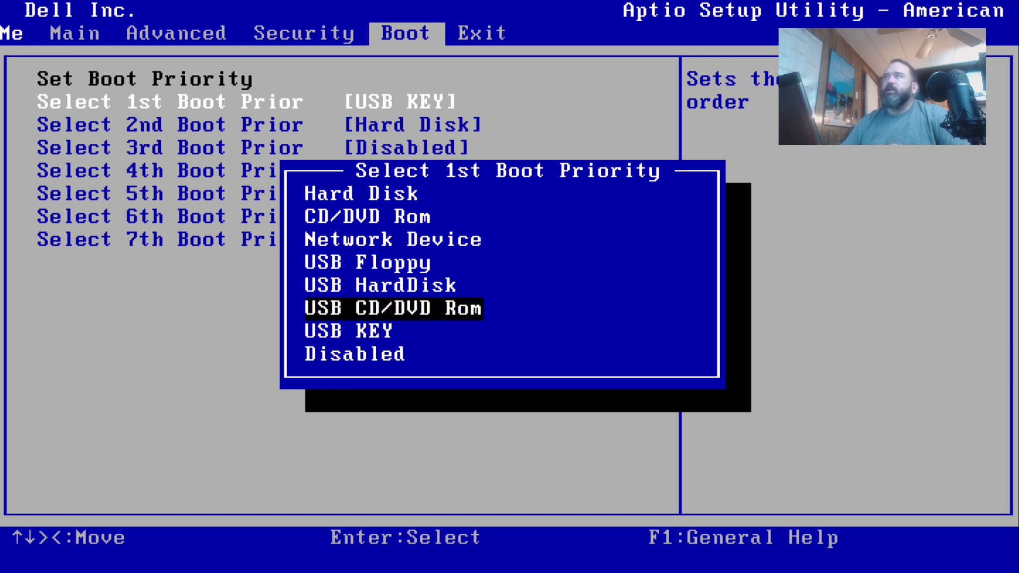
key(Up)
key(Up)
key(Up)
Step: Disable the 2nd boot priority so Hard Disk is the only boot device, then open Exit
key(Up)
key(Up)
key(Return)
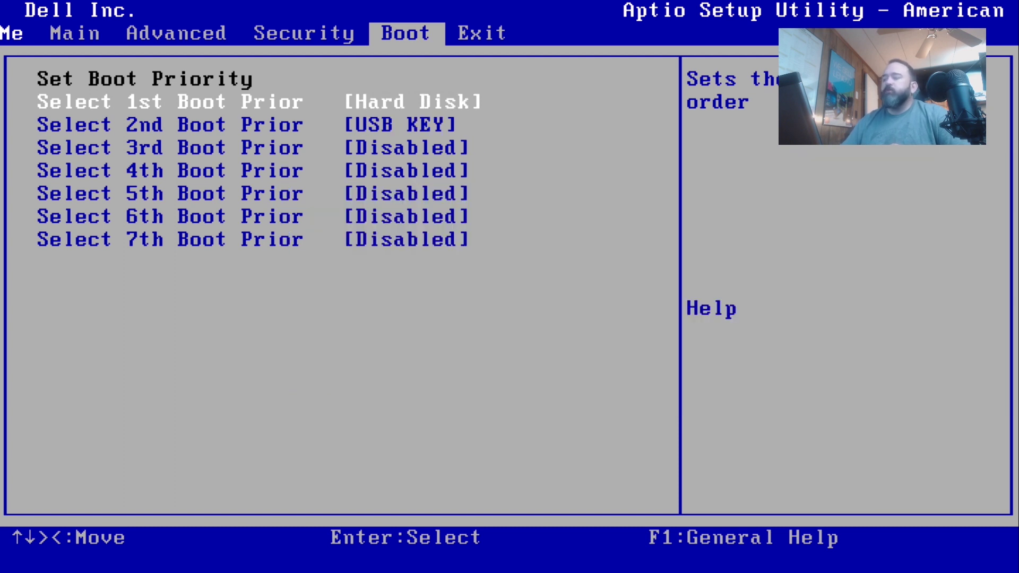
key(Down)
key(Return)
key(Down)
key(Down)
key(Up)
key(Return)
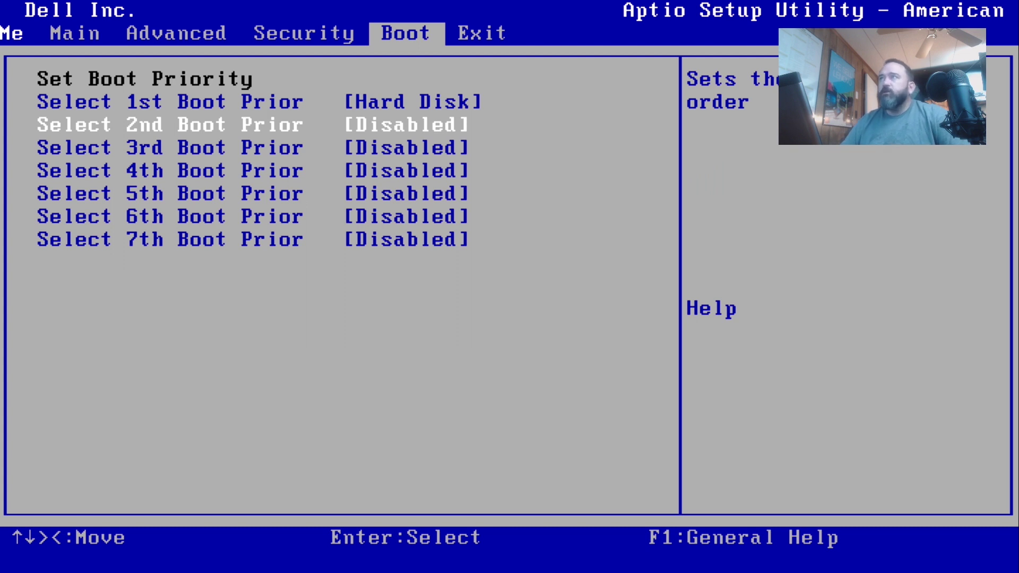
key(Right)
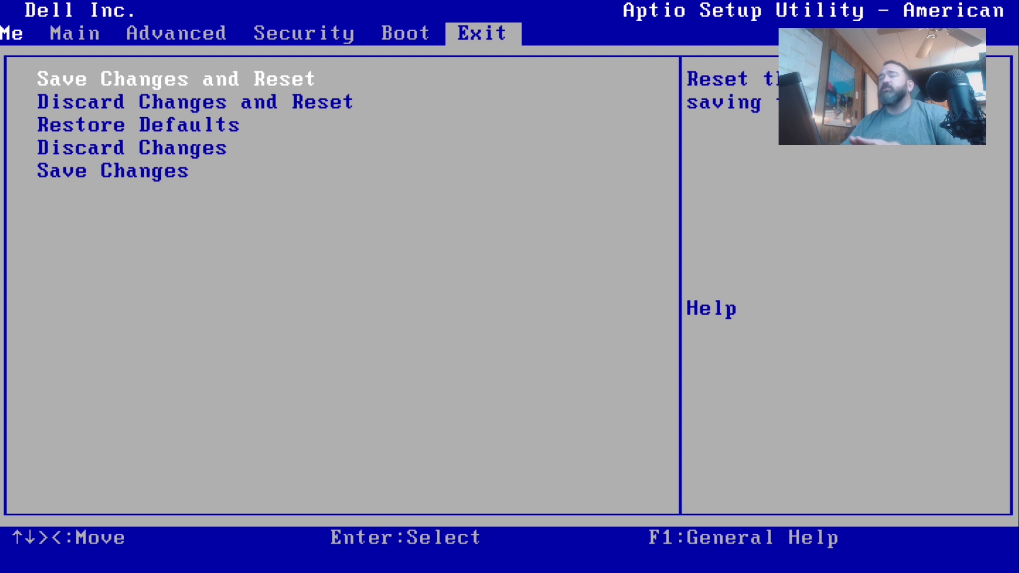
key(Down)
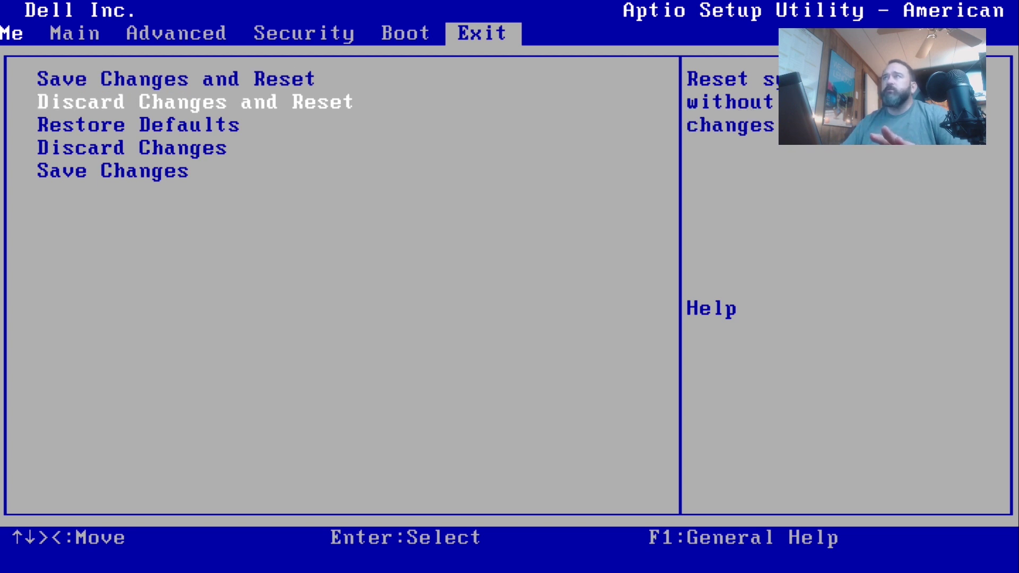
key(Up)
key(Return)
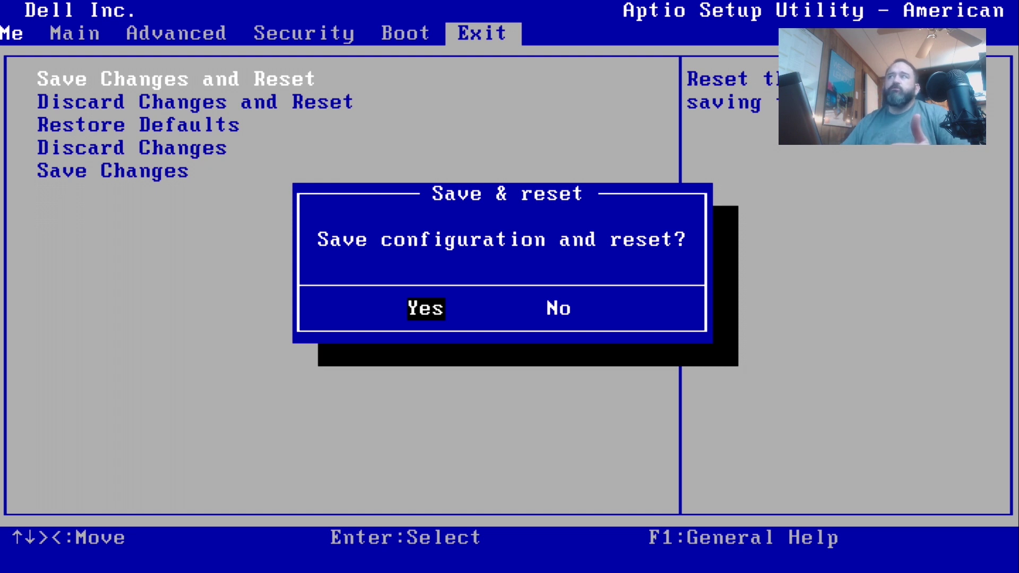
key(Escape)
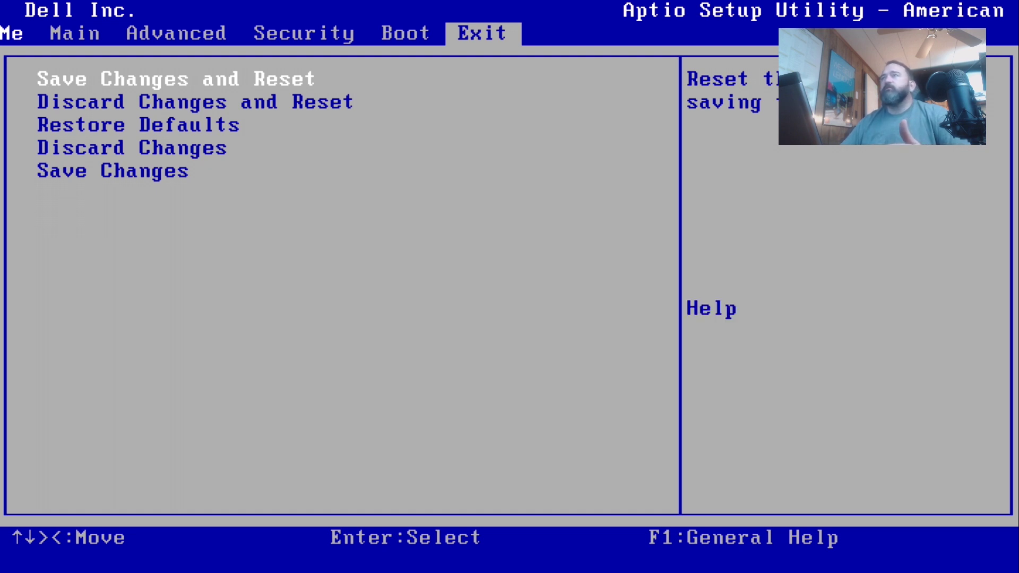